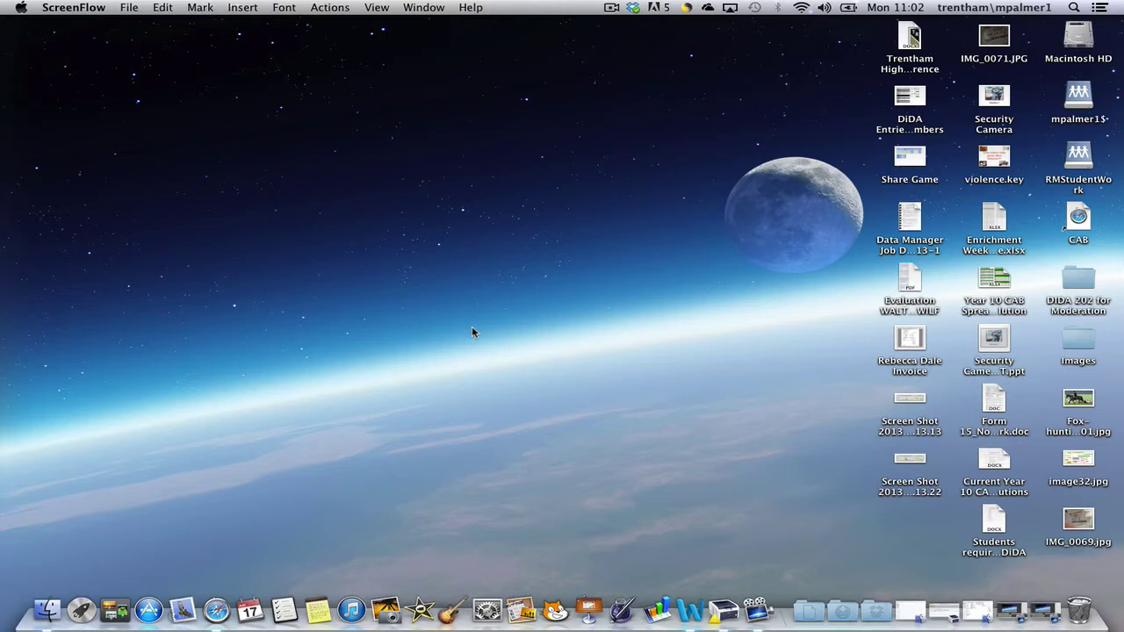
- Launch Pages and create a new document from the Blank portrait Word Processing template
{"action": "left_click", "coordinate": [620, 602]}
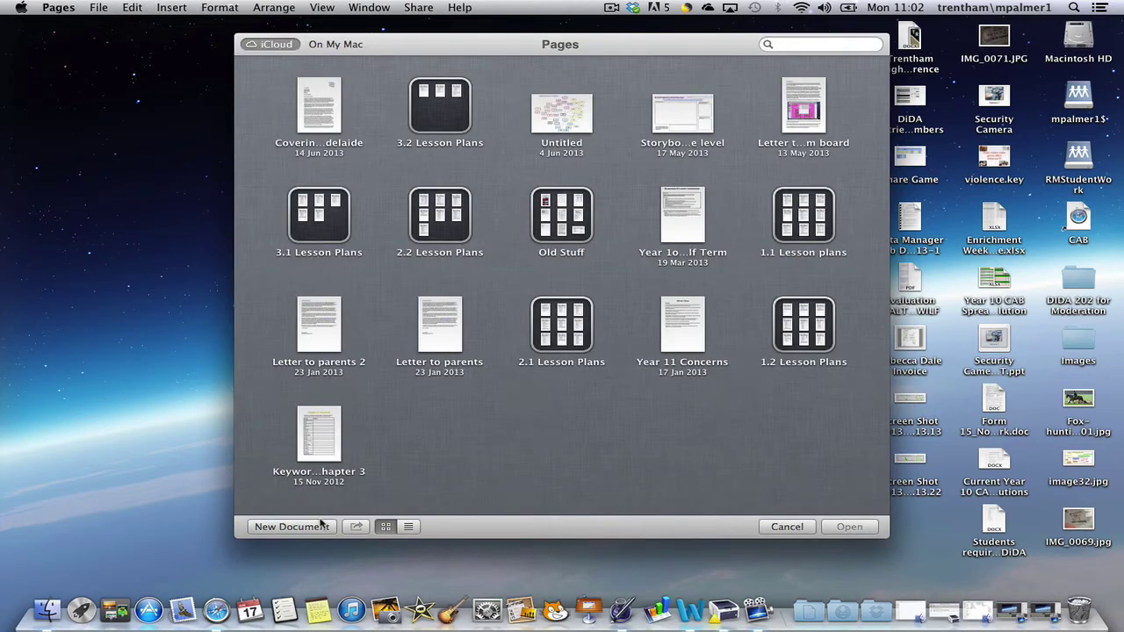
{"action": "left_click", "coordinate": [320, 524]}
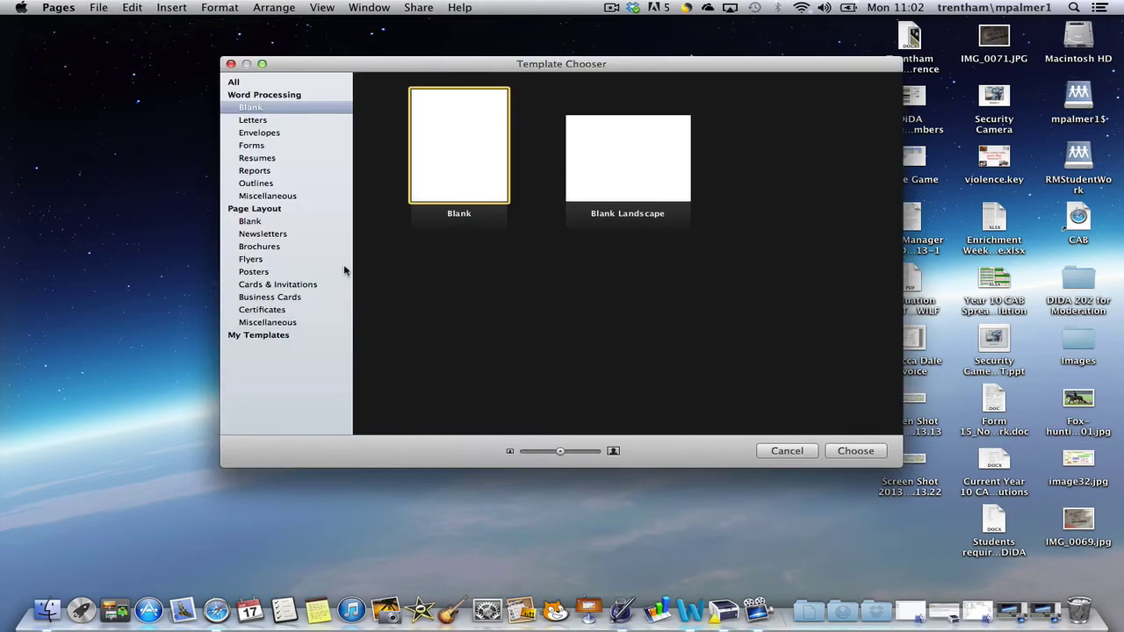
{"action": "left_click", "coordinate": [261, 109]}
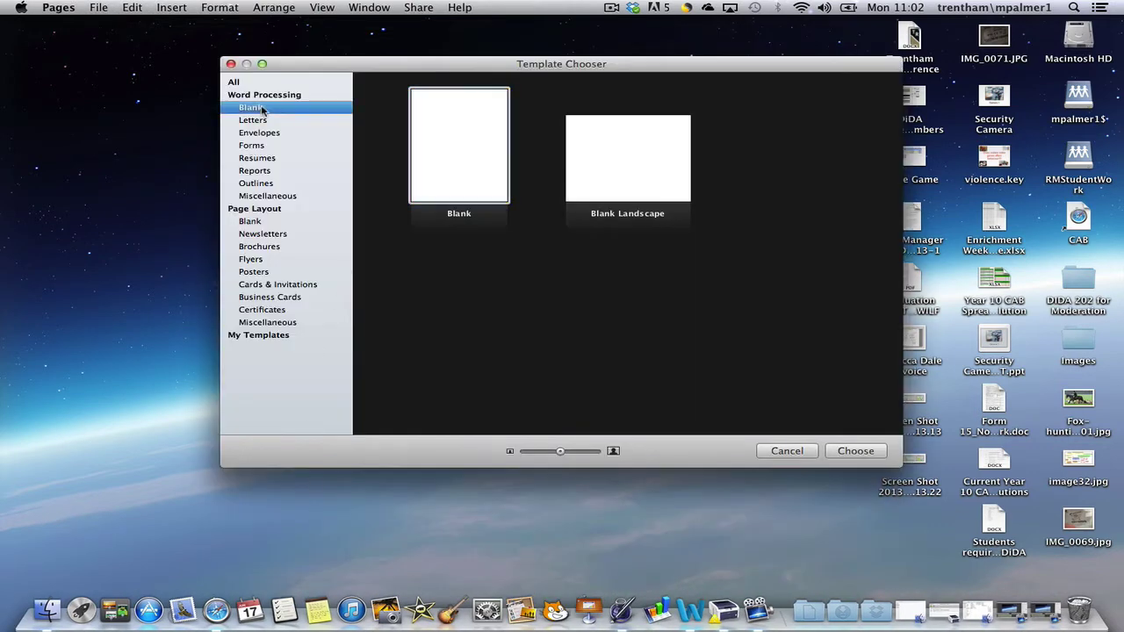
{"action": "left_click", "coordinate": [455, 182]}
{"action": "double_click", "coordinate": [456, 182]}
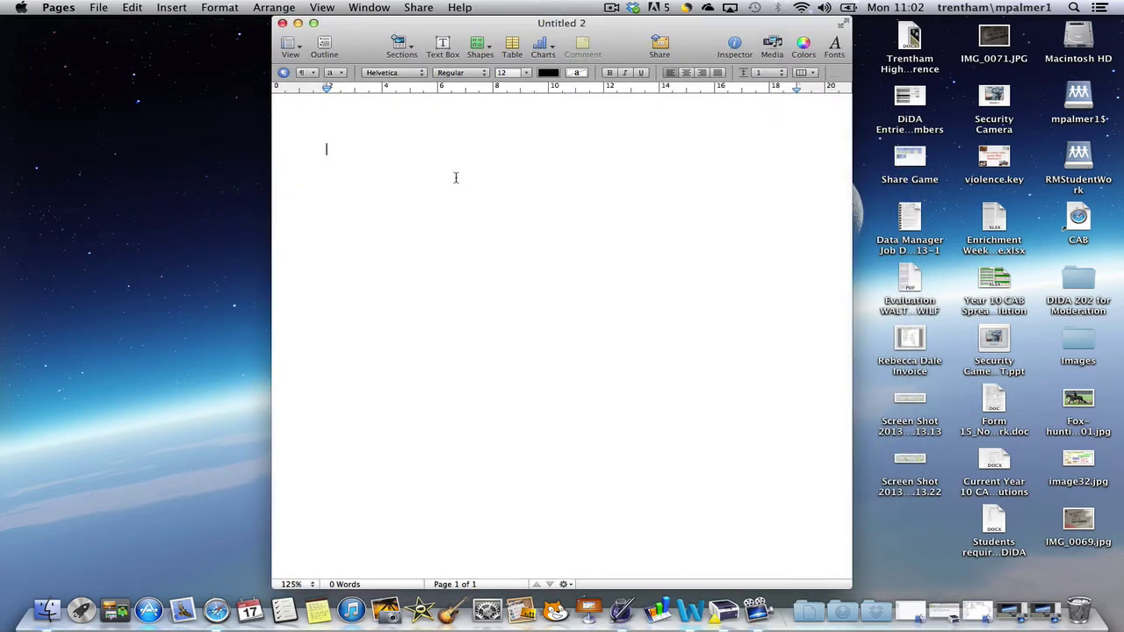
- Type 'Fox Hunting Survey' and 'Question 1: Do you think that fox hunting is cruel?' on separate lines
{"action": "type", "text": "Fox Hunting Survey"}
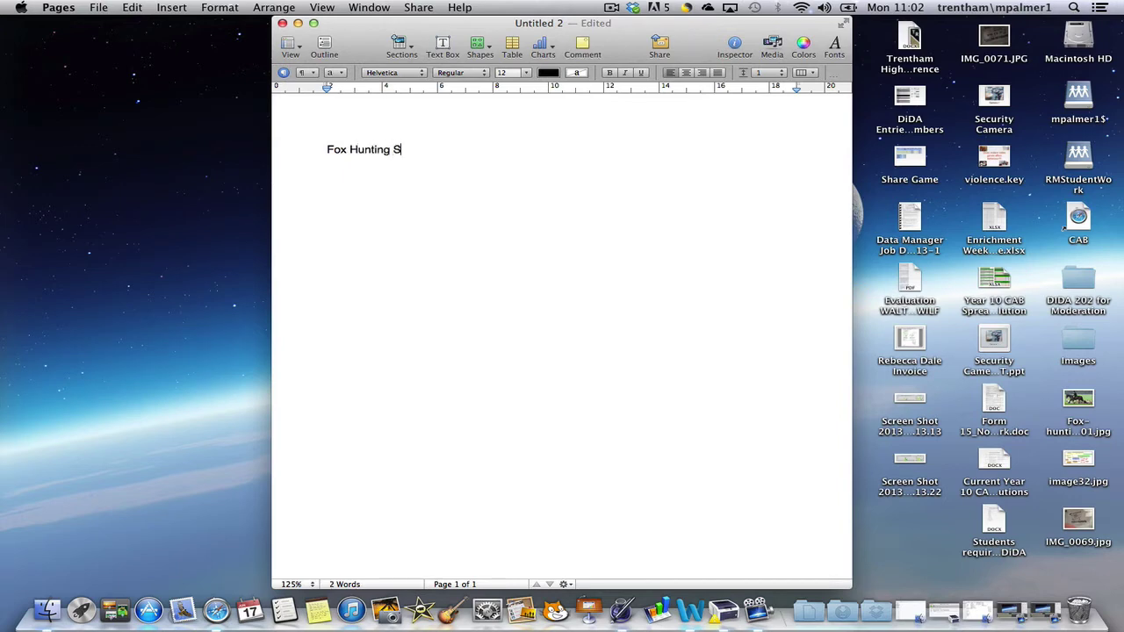
{"action": "key", "text": "Return"}
{"action": "key", "text": "Return"}
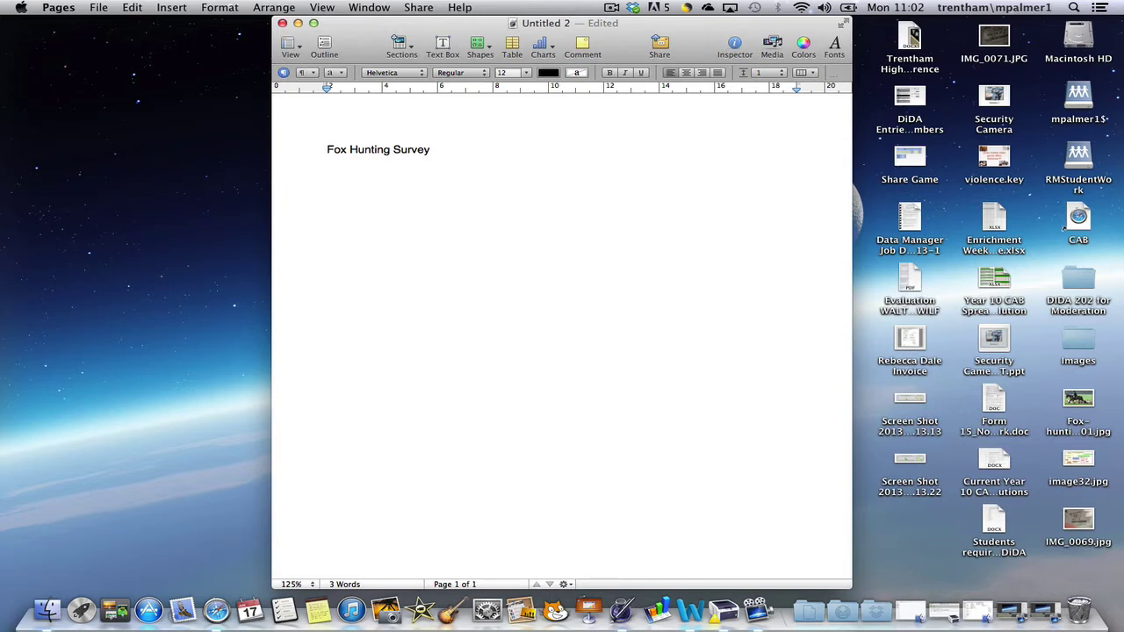
{"action": "type", "text": "Question 1: Do you think that fox hunting is cruel?"}
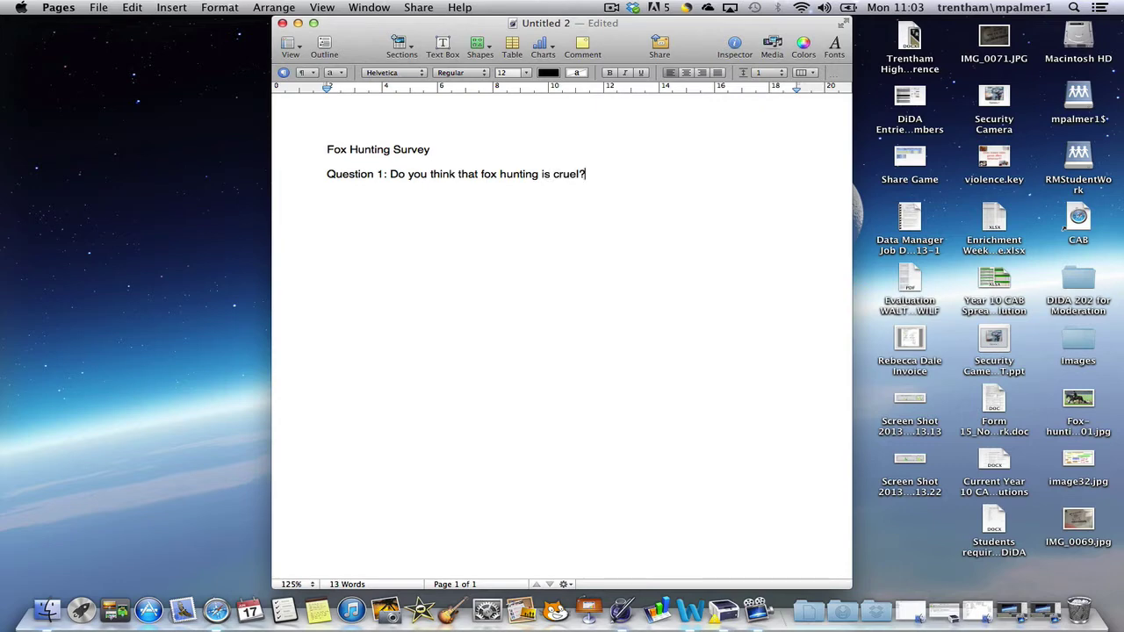
{"action": "key", "text": "Return"}
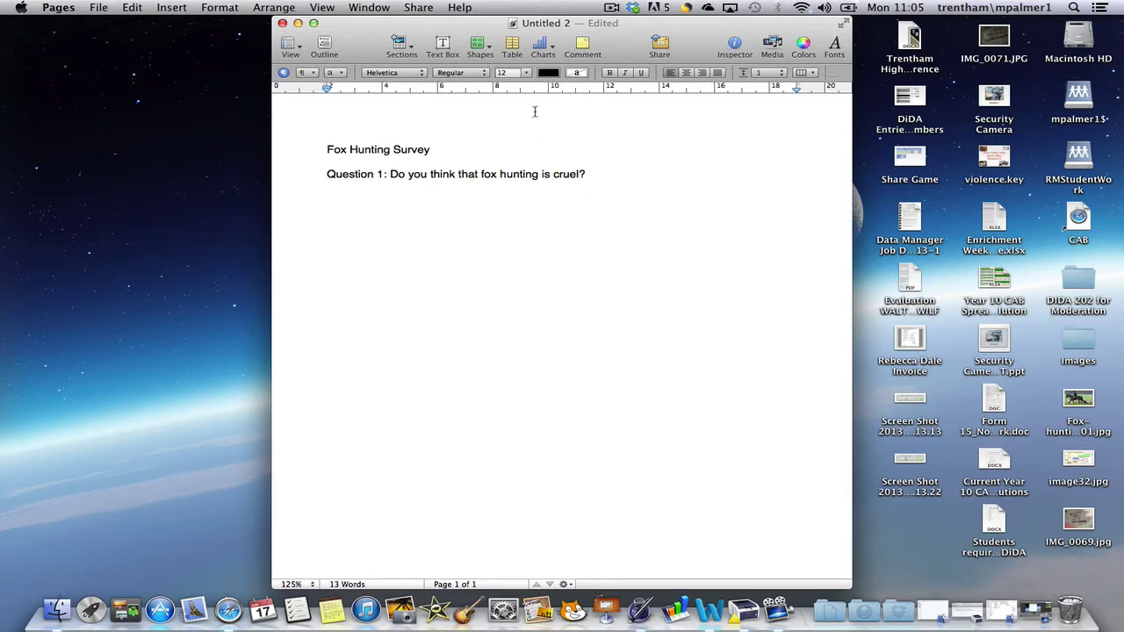
- Insert a table below the question with 2 body columns and 1 body row
{"action": "left_click", "coordinate": [513, 51]}
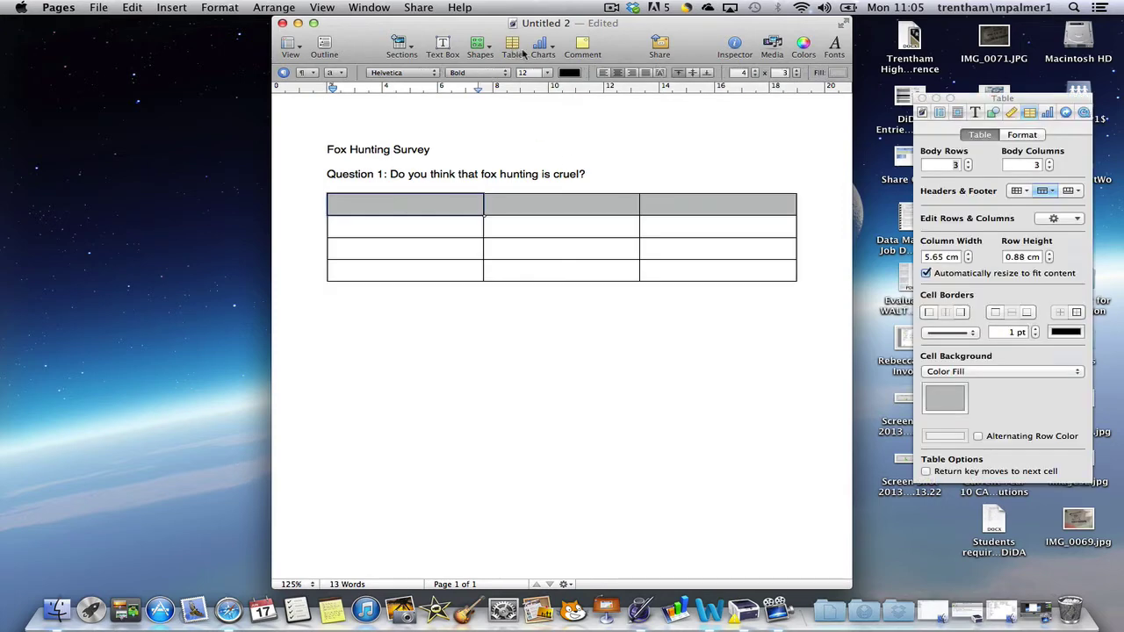
{"action": "left_click_drag", "start_coordinate": [973, 98], "coordinate": [873, 99]}
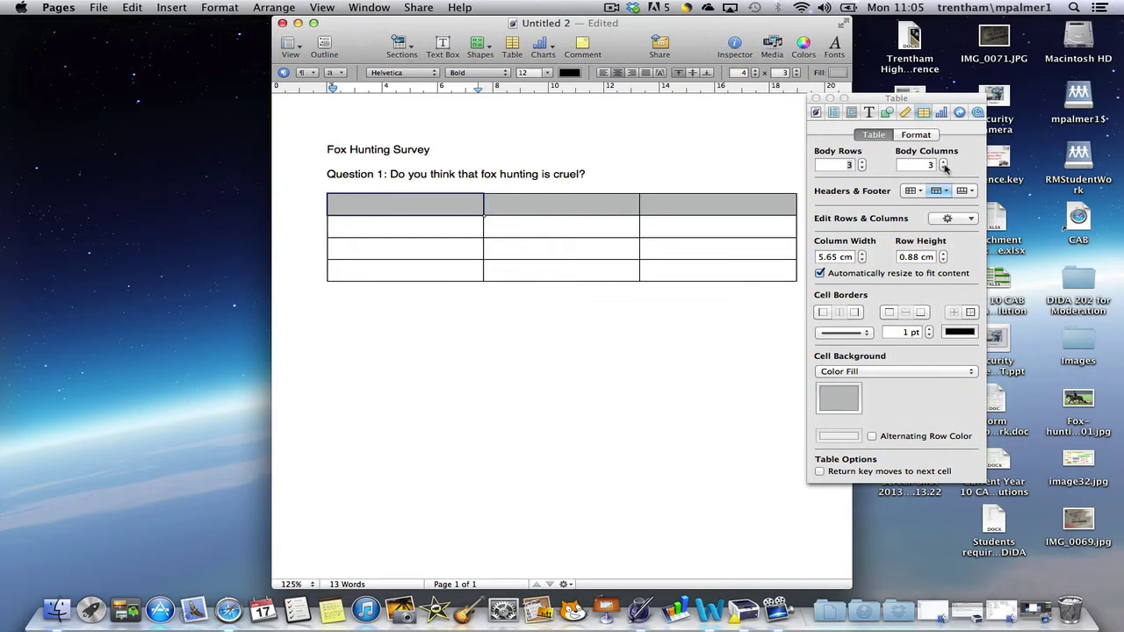
{"action": "left_click", "coordinate": [943, 167]}
{"action": "left_click", "coordinate": [943, 167]}
{"action": "left_click", "coordinate": [943, 162]}
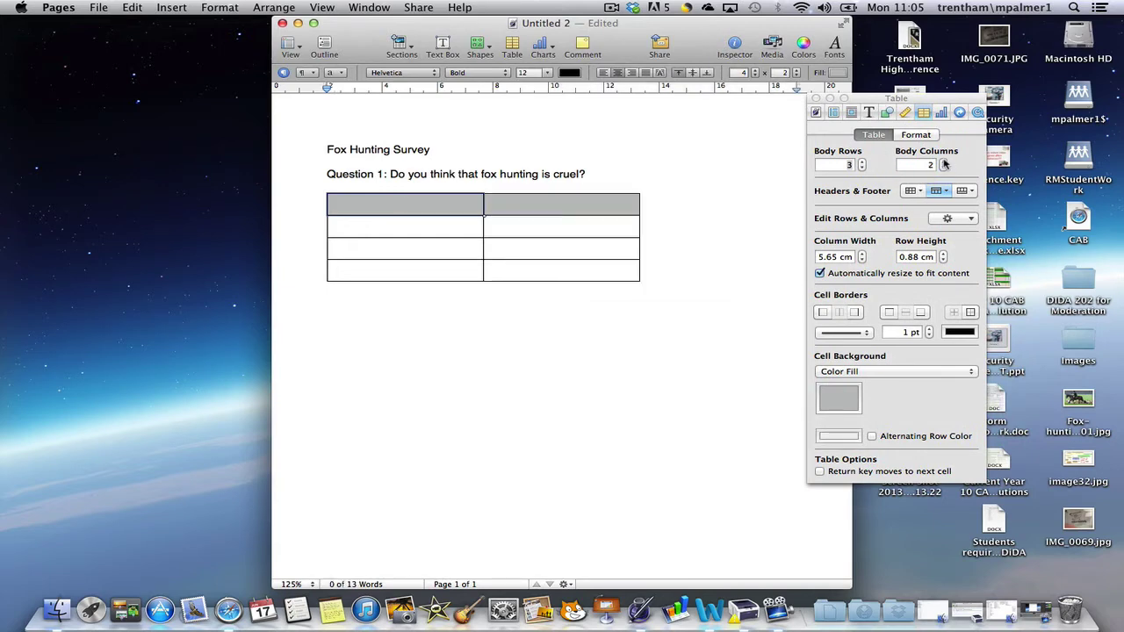
{"action": "left_click", "coordinate": [861, 169]}
{"action": "left_click", "coordinate": [861, 169]}
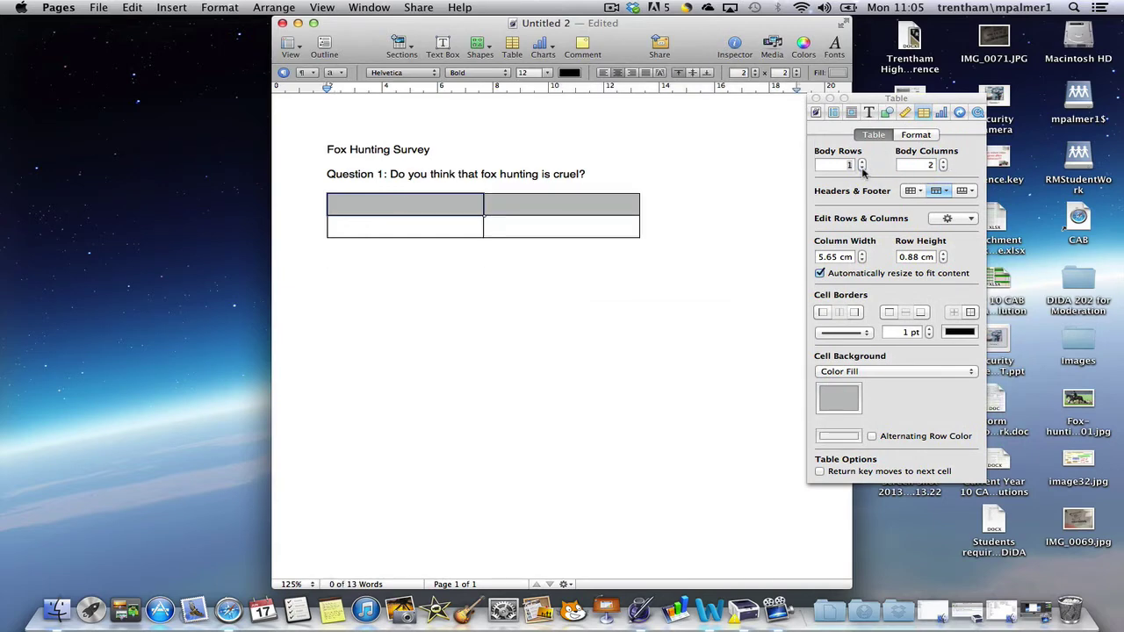
- Fill the table's header cells with 'Yes' and 'No'
{"action": "left_click", "coordinate": [427, 208]}
{"action": "type", "text": "Yes"}
{"action": "key", "text": "Tab"}
{"action": "type", "text": "No"}
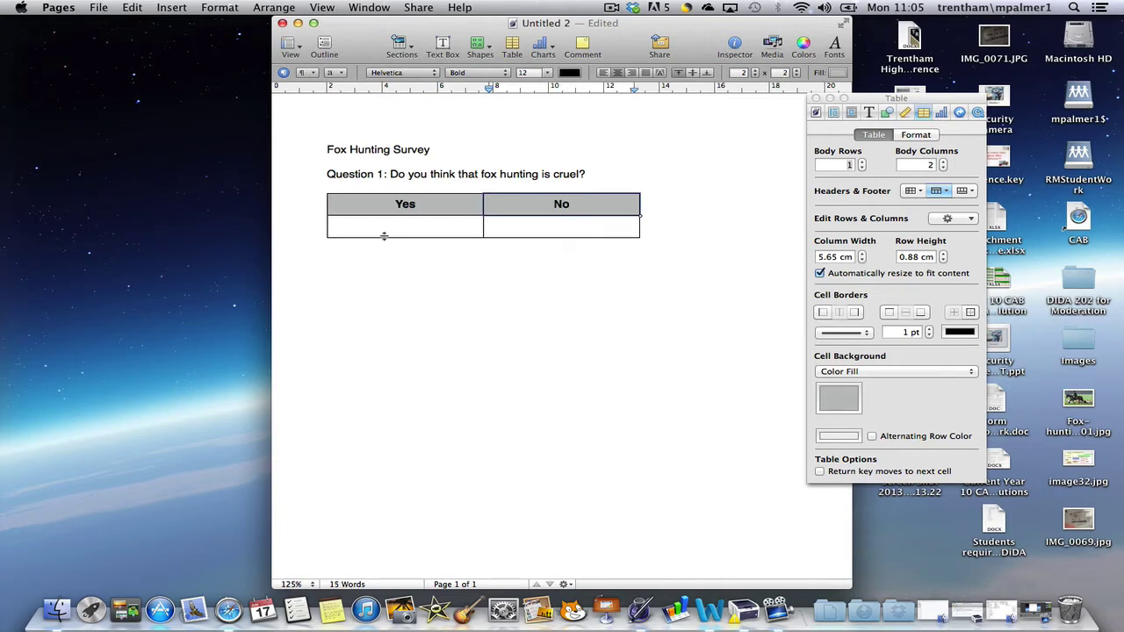
- Widen the table to span the full text width, giving 8.15 cm columns
{"action": "left_click_drag", "start_coordinate": [872, 103], "coordinate": [957, 98]}
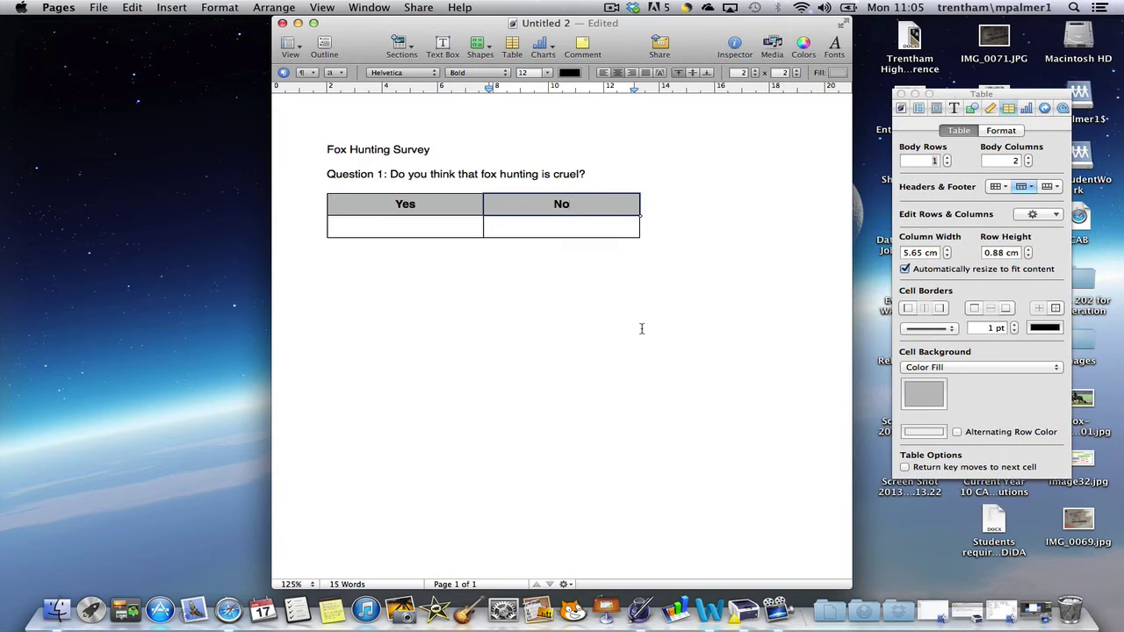
{"action": "left_click", "coordinate": [641, 328]}
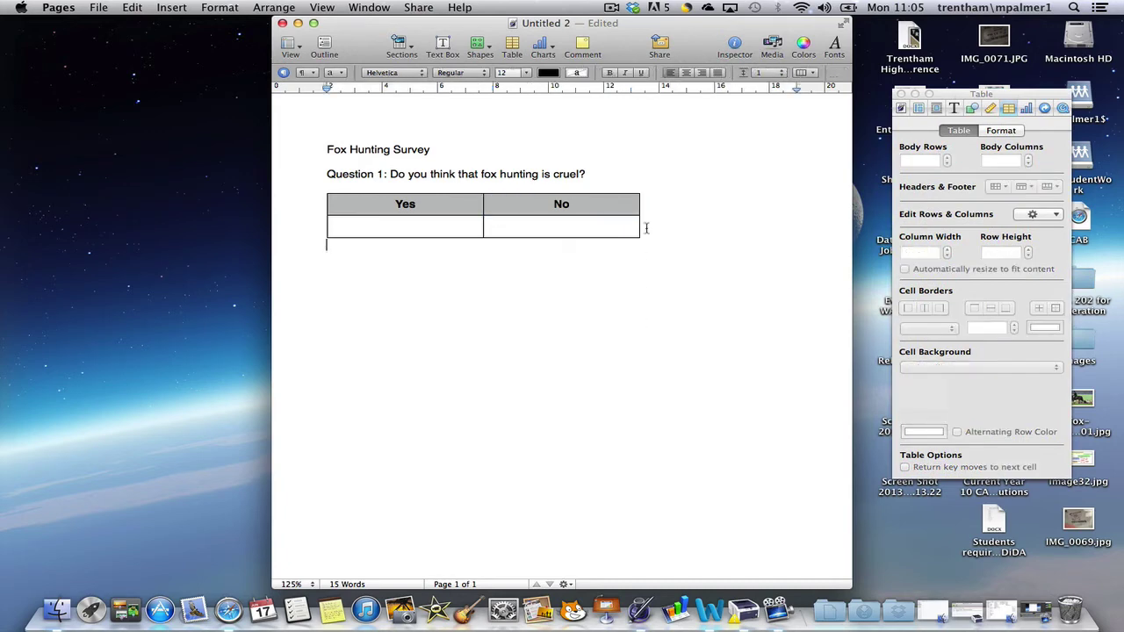
{"action": "left_click", "coordinate": [640, 216]}
{"action": "left_click_drag", "start_coordinate": [640, 216], "coordinate": [778, 216]}
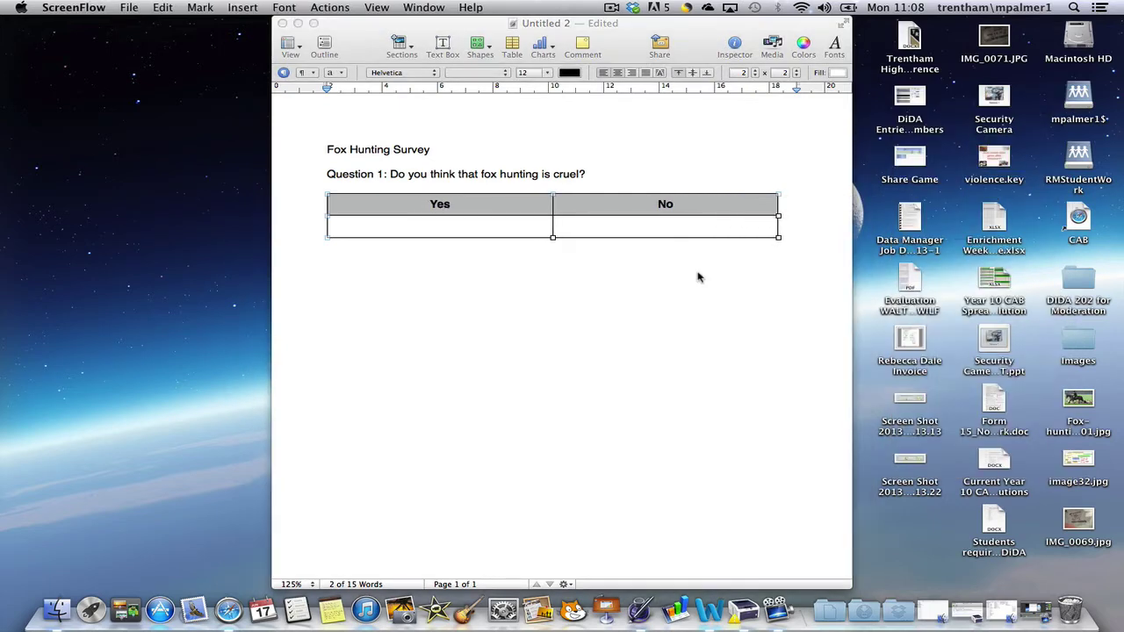
- Below the table, type 'Question 2: Why do you think this?'
{"action": "left_click", "coordinate": [774, 262]}
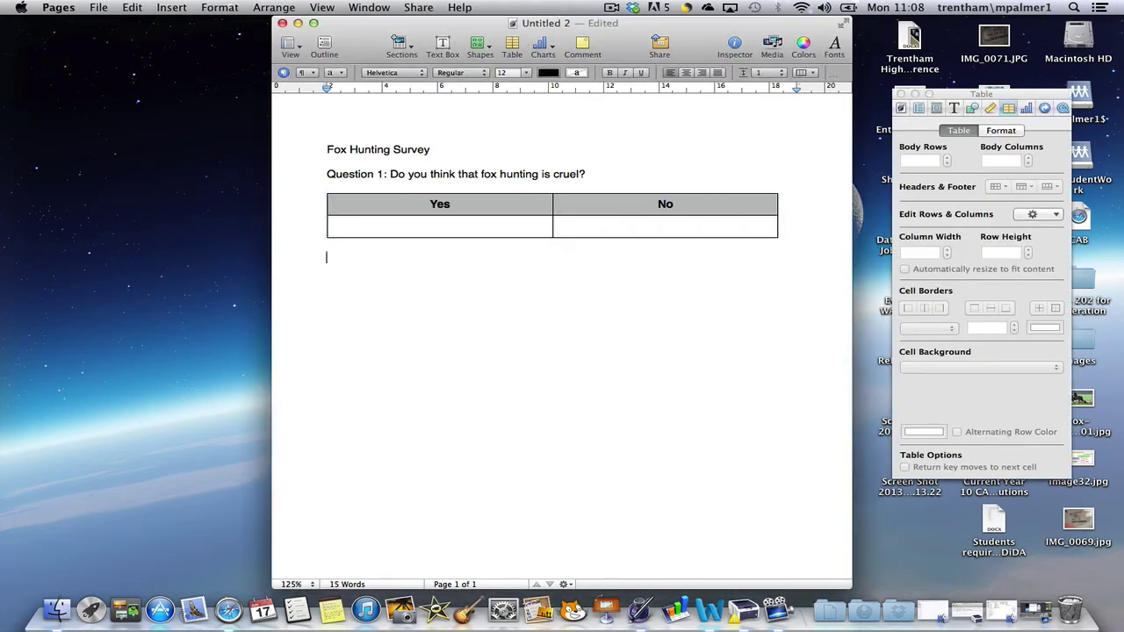
{"action": "type", "text": "Question 2: Why do you think this?"}
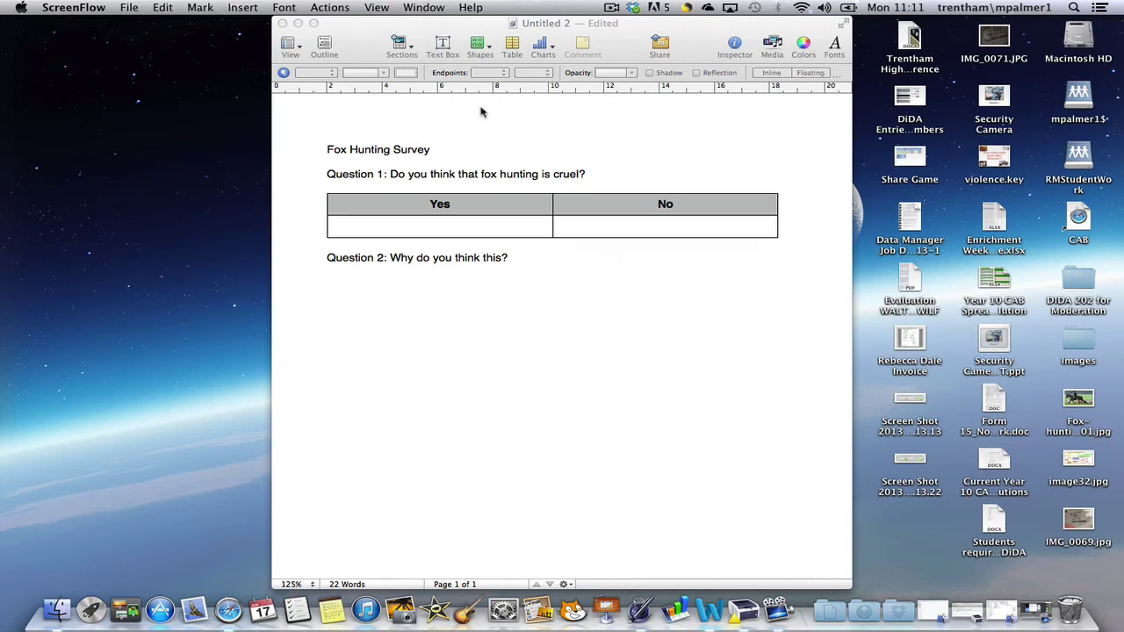
- Insert a straight line, stretch it to both margins, and place it under Question 2
{"action": "left_click", "coordinate": [475, 45]}
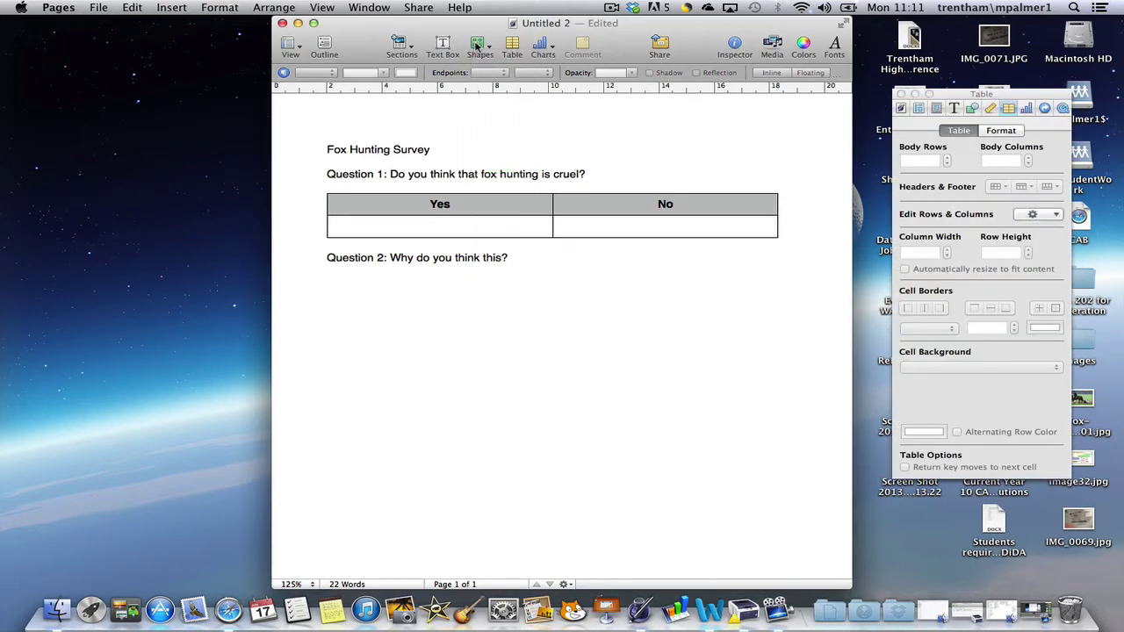
{"action": "left_click", "coordinate": [475, 45]}
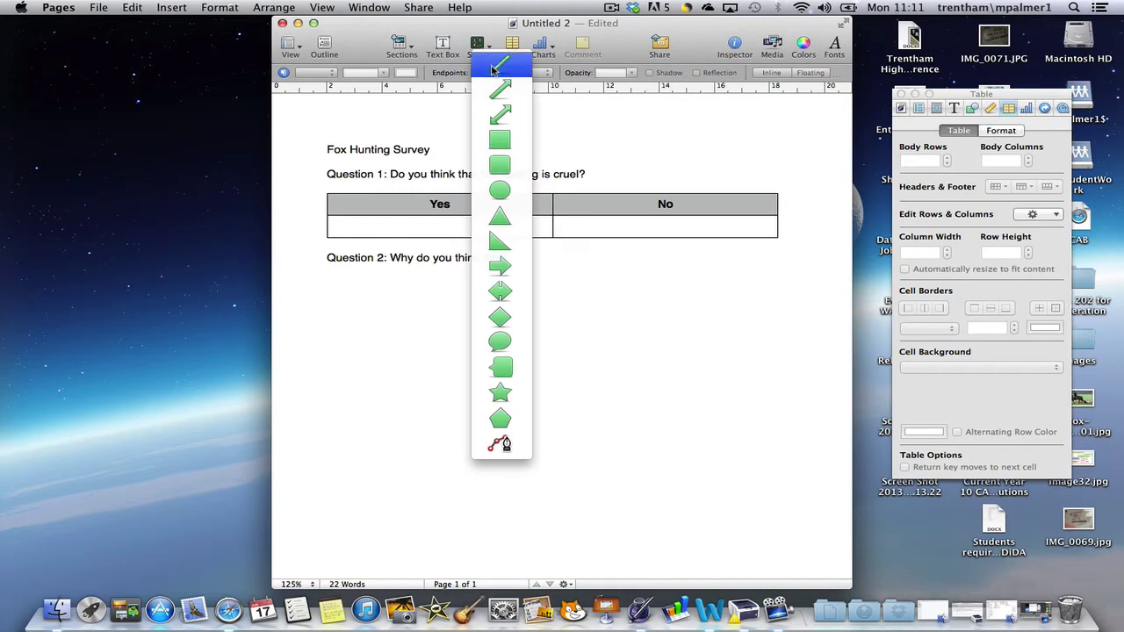
{"action": "left_click", "coordinate": [500, 65]}
{"action": "left_click_drag", "start_coordinate": [489, 334], "coordinate": [334, 335]}
{"action": "left_click_drag", "start_coordinate": [633, 334], "coordinate": [771, 331]}
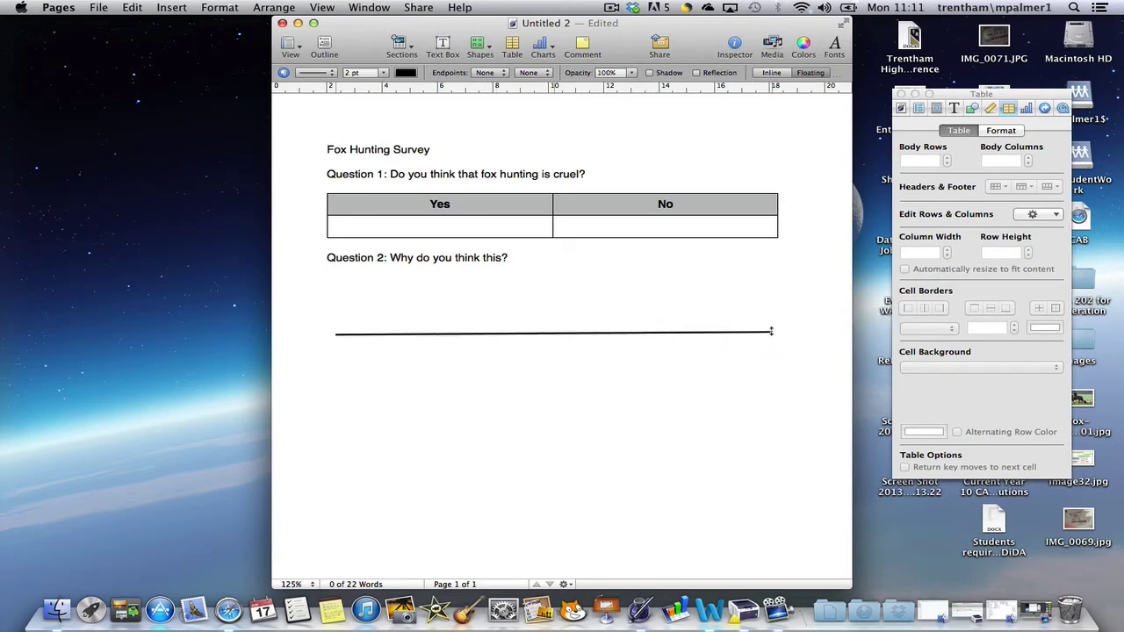
{"action": "left_click_drag", "start_coordinate": [677, 334], "coordinate": [669, 290]}
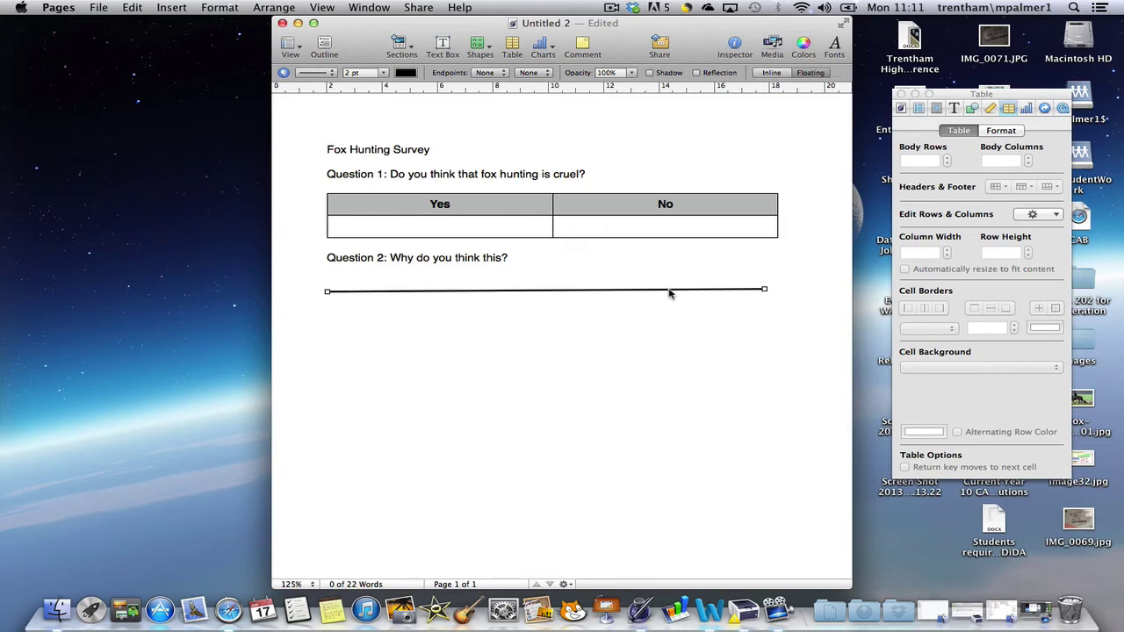
- Copy and paste the answer line, placing the copy just below the first
{"action": "left_click", "coordinate": [130, 7]}
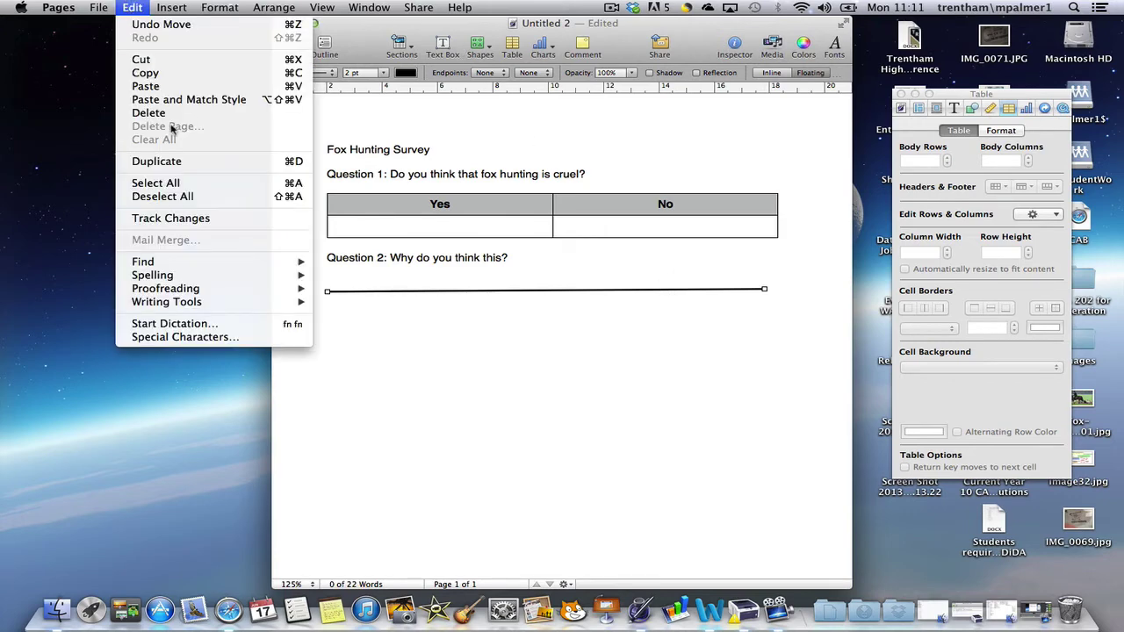
{"action": "left_click", "coordinate": [176, 73]}
{"action": "left_click", "coordinate": [133, 7]}
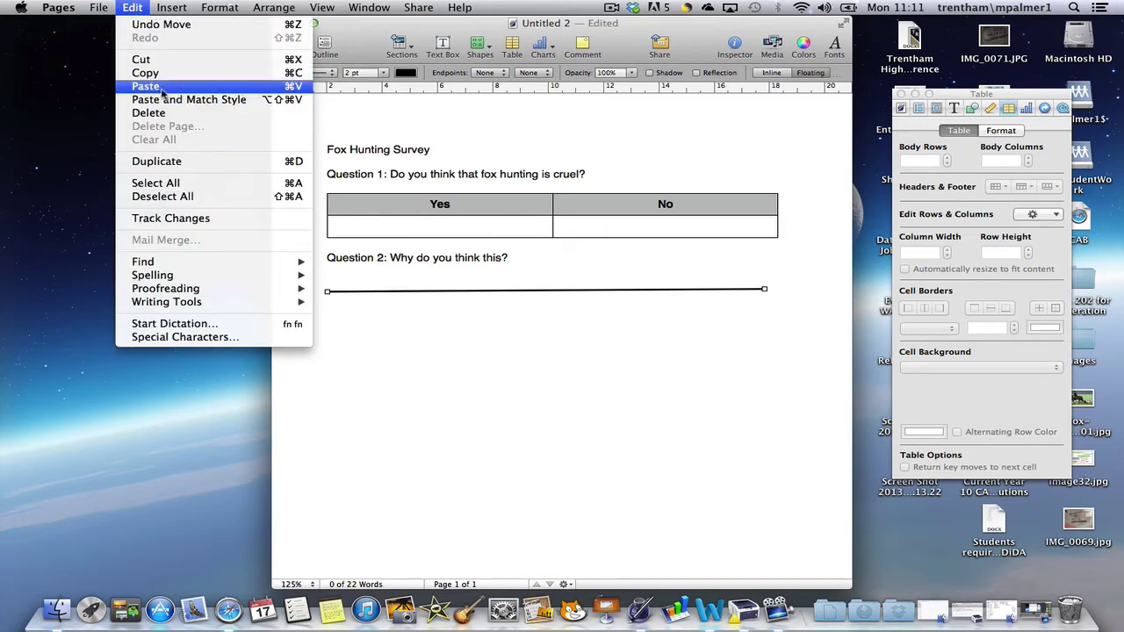
{"action": "left_click", "coordinate": [146, 86]}
{"action": "left_click_drag", "start_coordinate": [547, 307], "coordinate": [543, 322]}
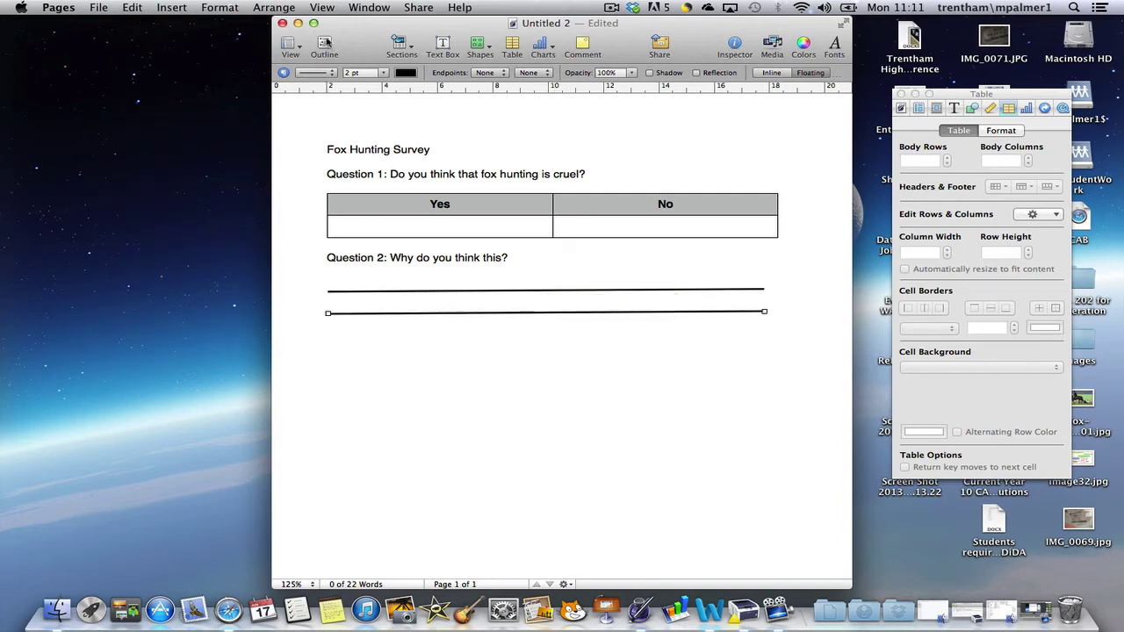
- Paste another line copy lower down, set the line to Floating, and Option-drag a third duplicate
{"action": "left_click", "coordinate": [132, 7]}
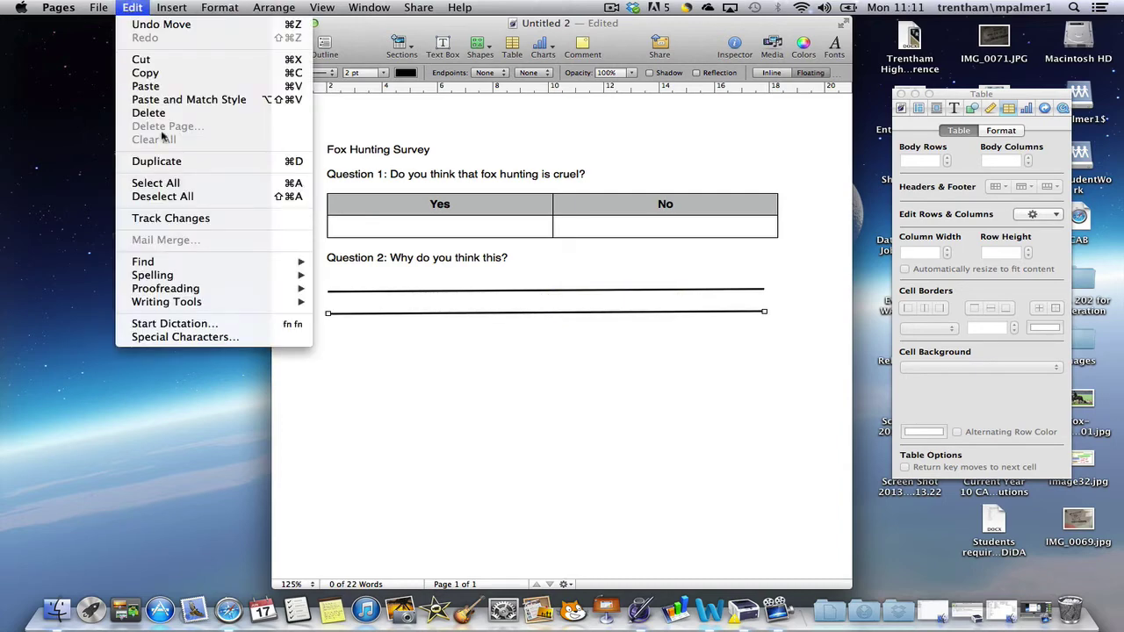
{"action": "left_click", "coordinate": [176, 77]}
{"action": "left_click", "coordinate": [776, 281]}
{"action": "left_click", "coordinate": [136, 7]}
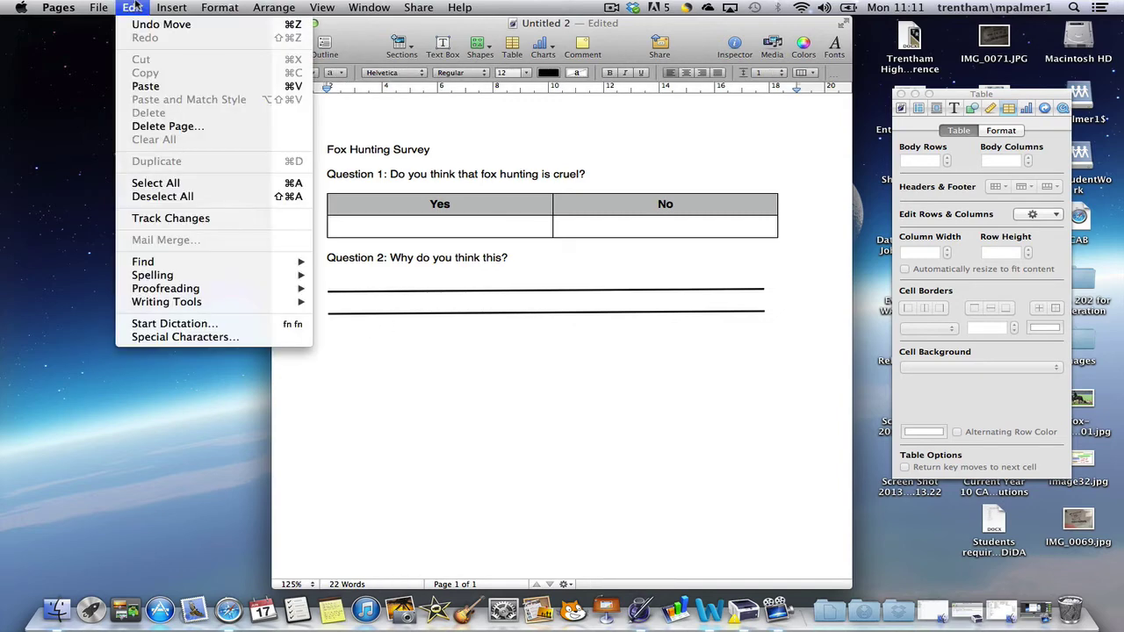
{"action": "left_click", "coordinate": [156, 87]}
{"action": "left_click_drag", "start_coordinate": [521, 290], "coordinate": [509, 337]}
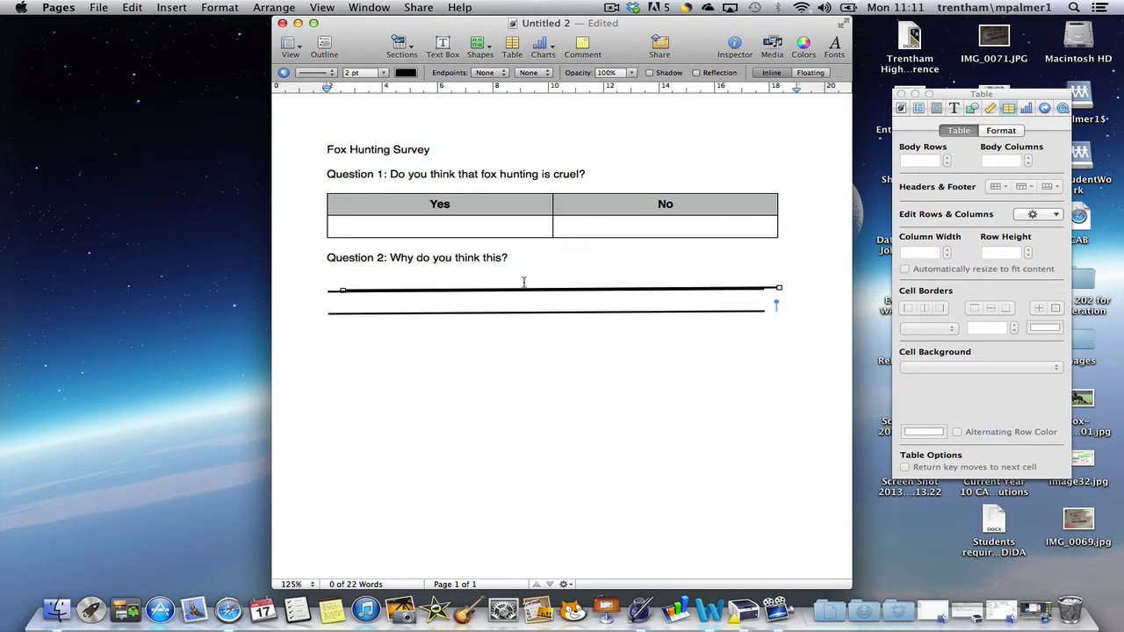
{"action": "left_click_drag", "start_coordinate": [524, 285], "coordinate": [514, 346]}
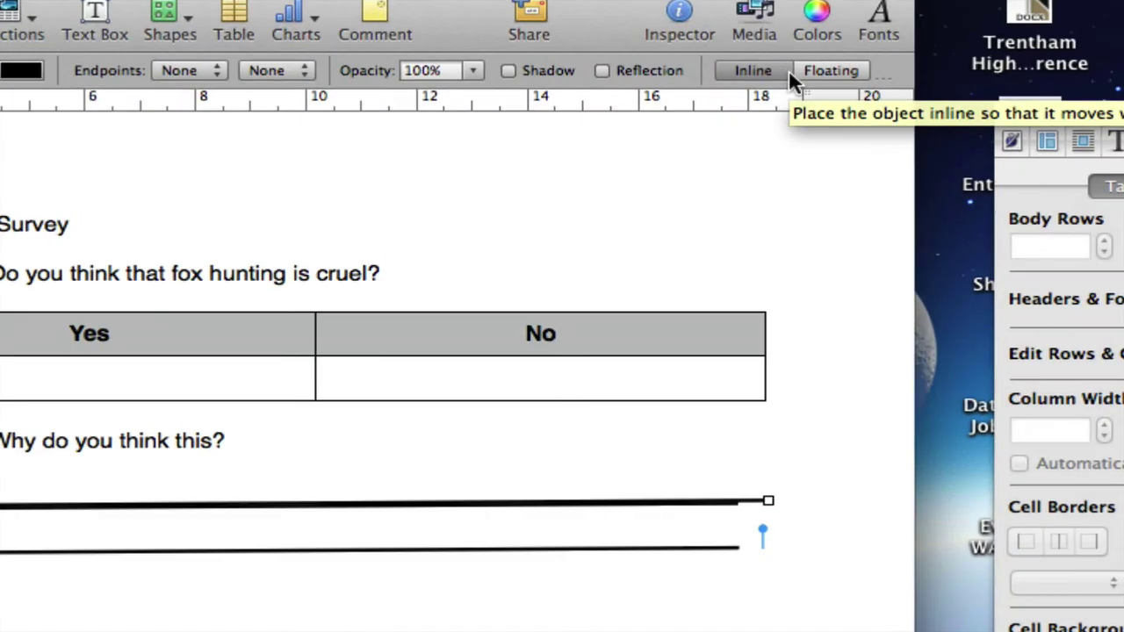
{"action": "left_click", "coordinate": [833, 66]}
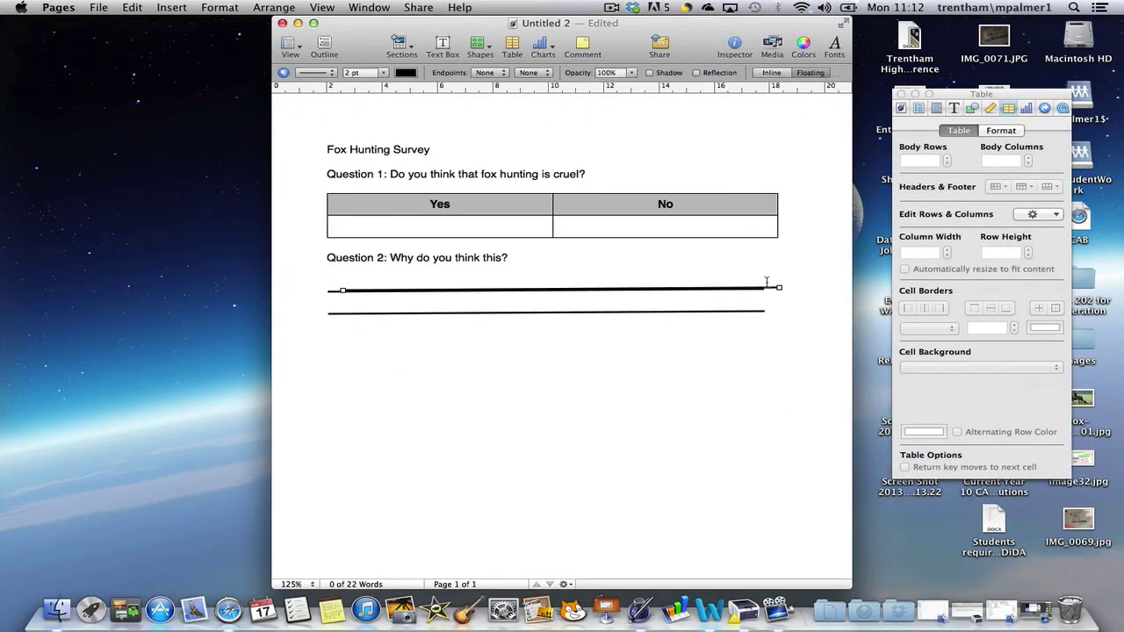
{"action": "left_click_drag", "start_coordinate": [766, 294], "coordinate": [748, 334]}
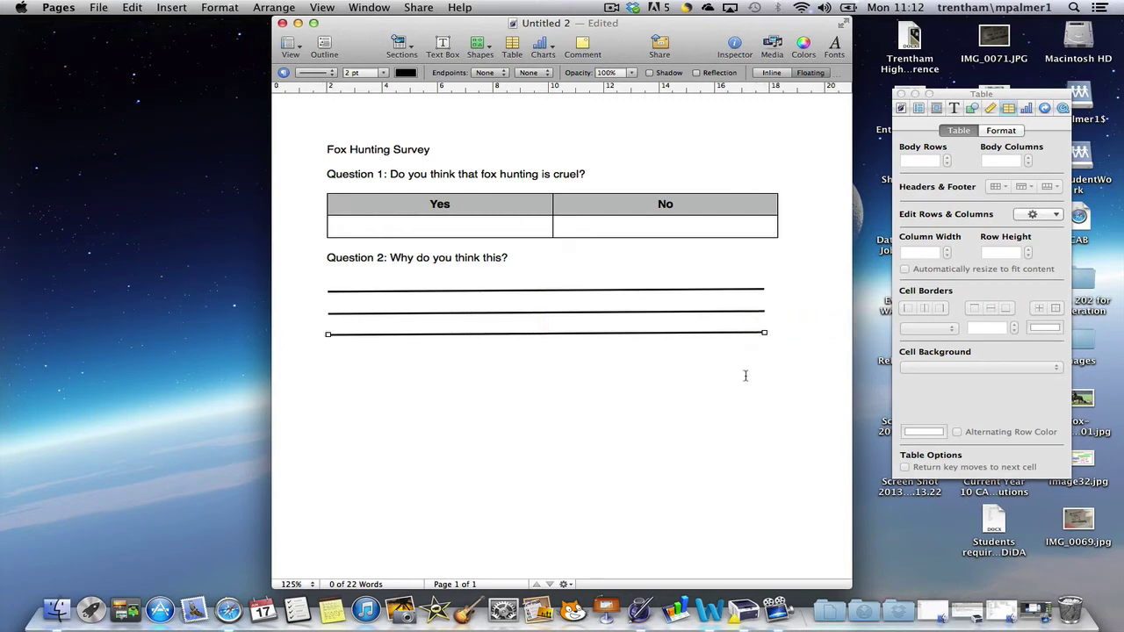
- Delete all the answer lines beneath Question 2
{"action": "key", "text": "BackSpace"}
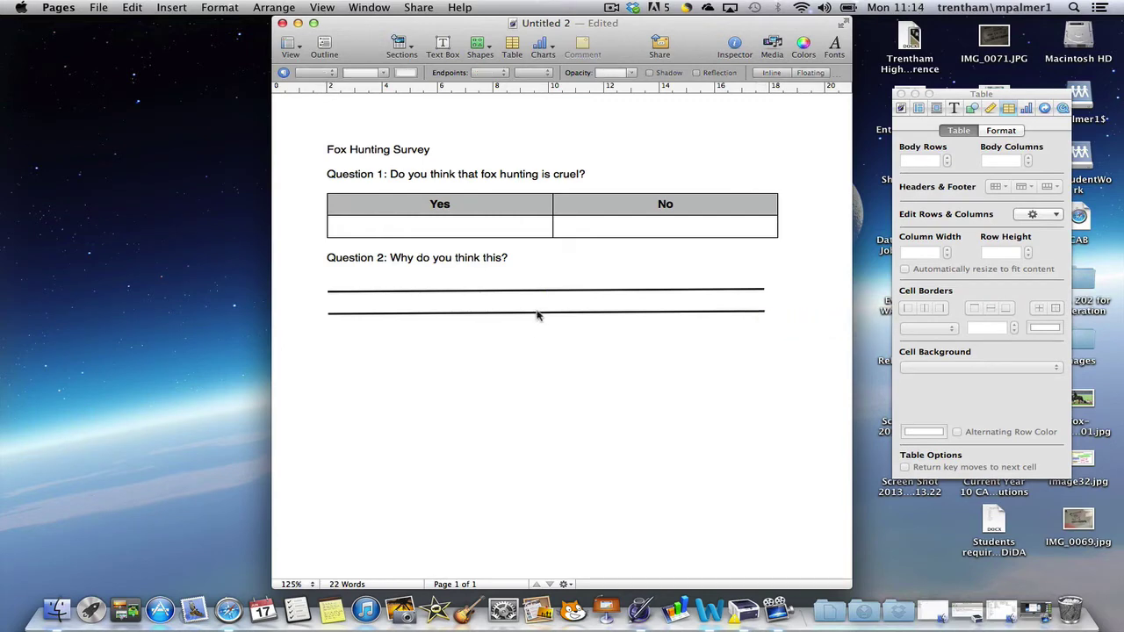
{"action": "left_click", "coordinate": [538, 314]}
{"action": "key", "text": "BackSpace"}
{"action": "left_click", "coordinate": [540, 294]}
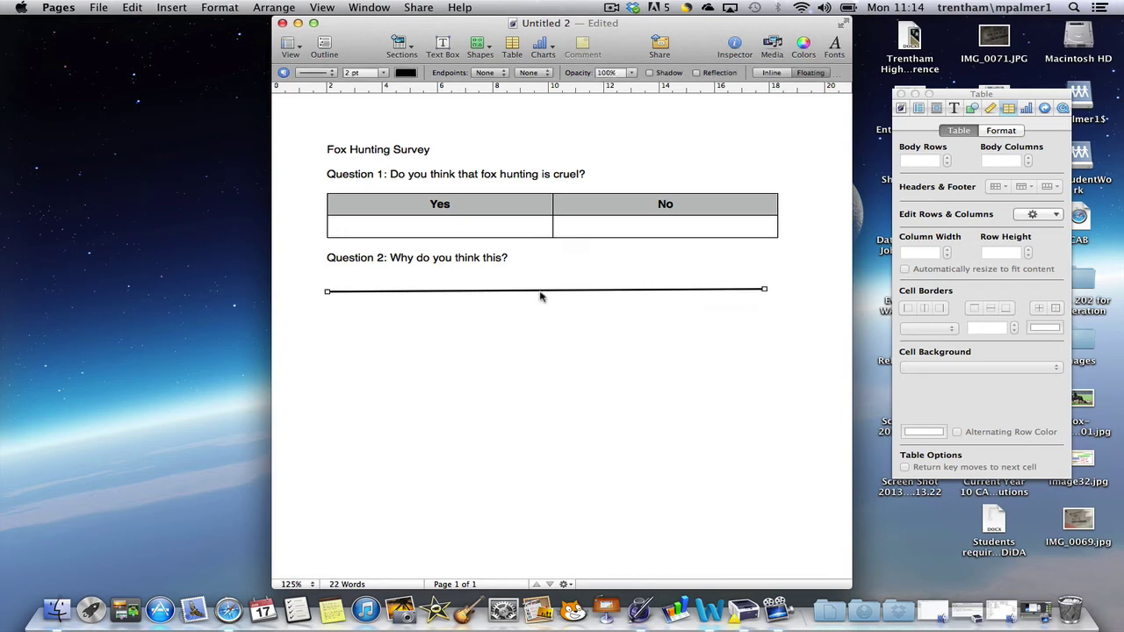
{"action": "key", "text": "BackSpace"}
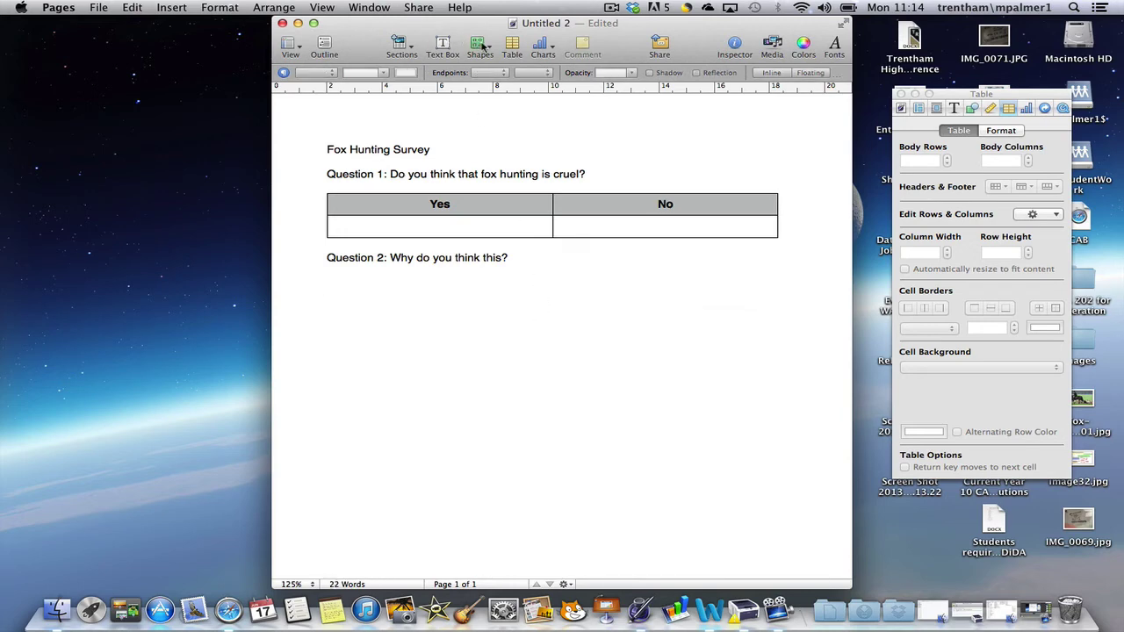
- Insert a square, stretch it into a large box under Question 2, and fill it white
{"action": "left_click", "coordinate": [482, 44]}
{"action": "left_click", "coordinate": [500, 139]}
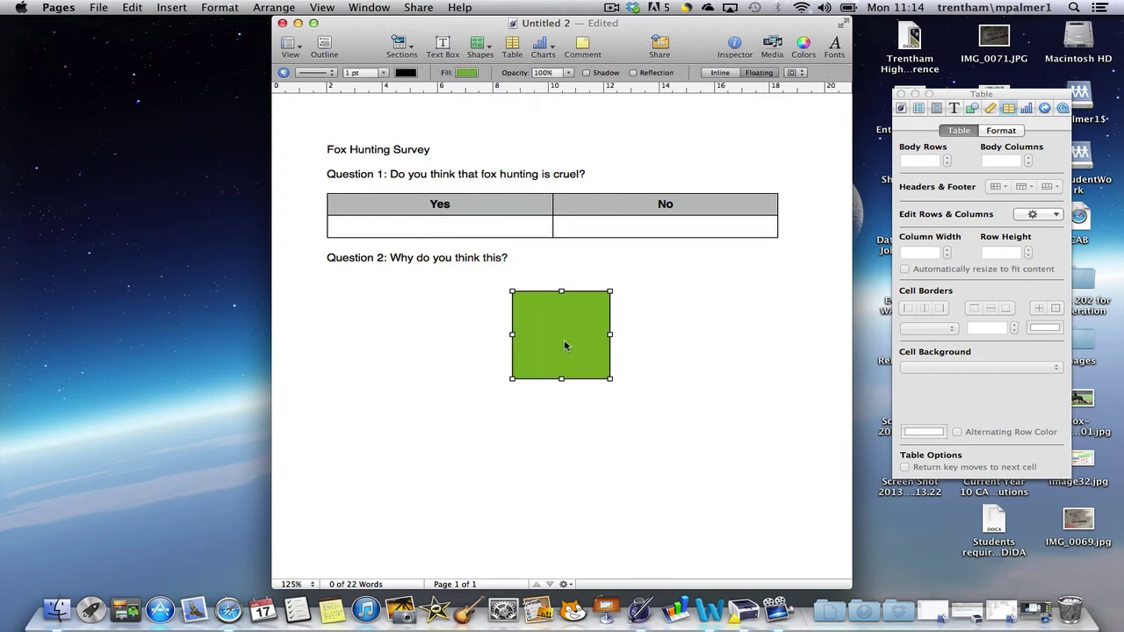
{"action": "left_click_drag", "start_coordinate": [565, 355], "coordinate": [778, 548]}
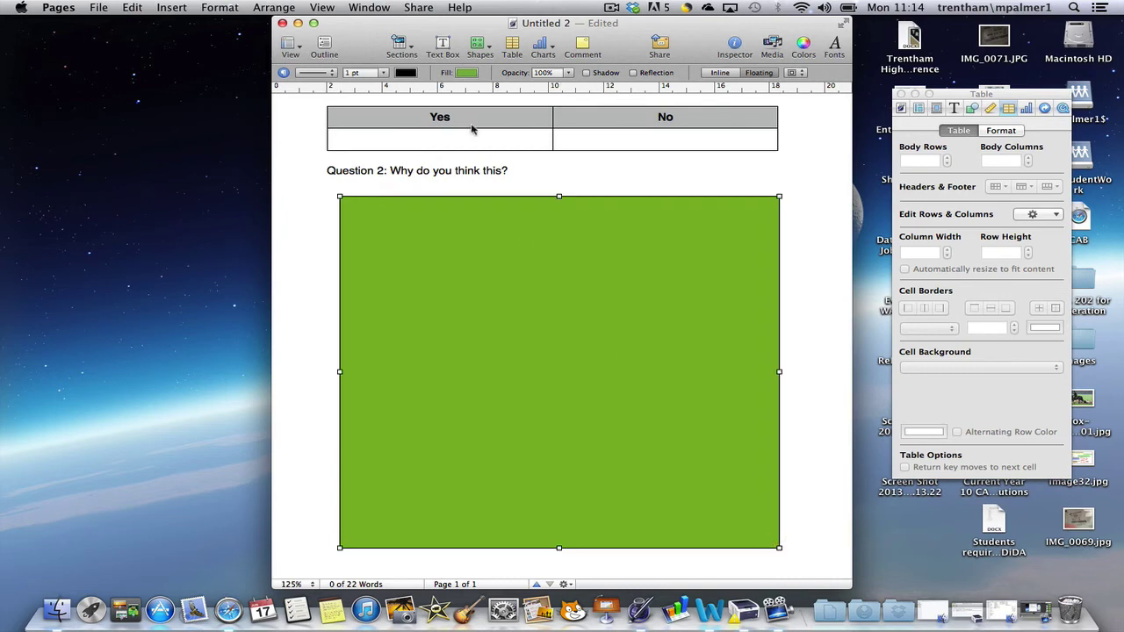
{"action": "left_click", "coordinate": [466, 73]}
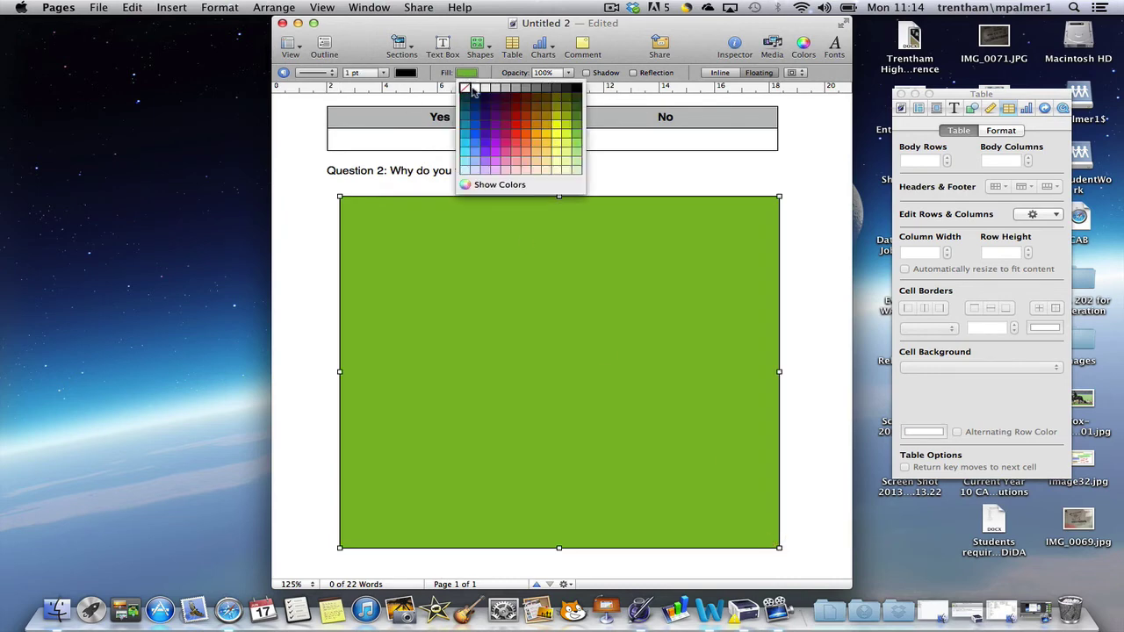
{"action": "left_click", "coordinate": [475, 90]}
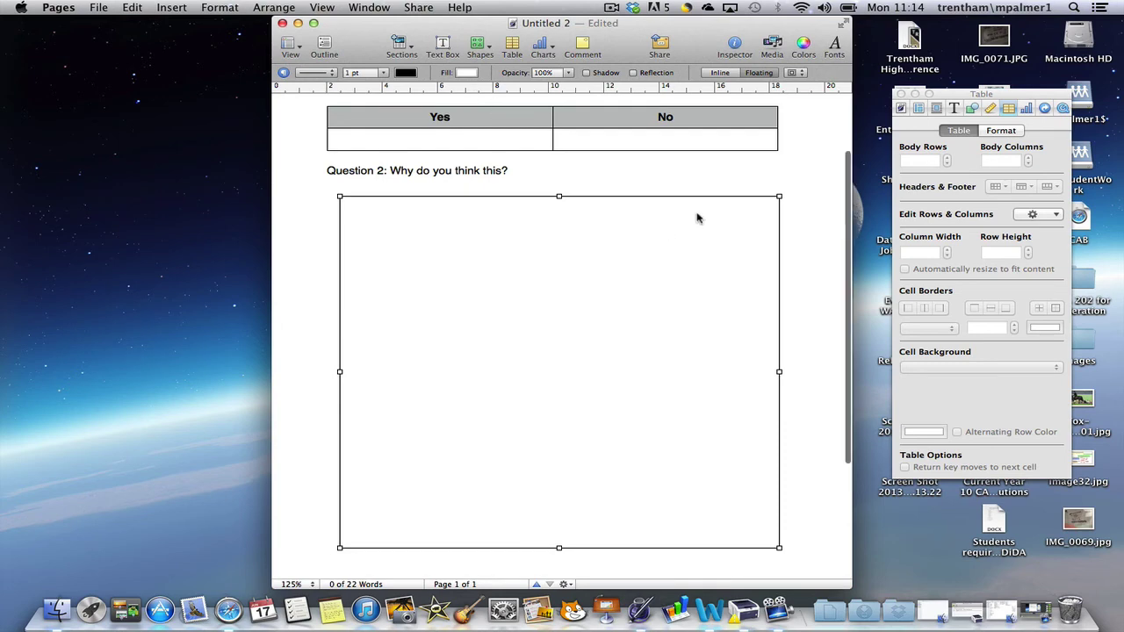
{"action": "scroll", "coordinate": [697, 218], "scroll_direction": "up", "scroll_amount": 3}
{"action": "left_click", "coordinate": [289, 334]}
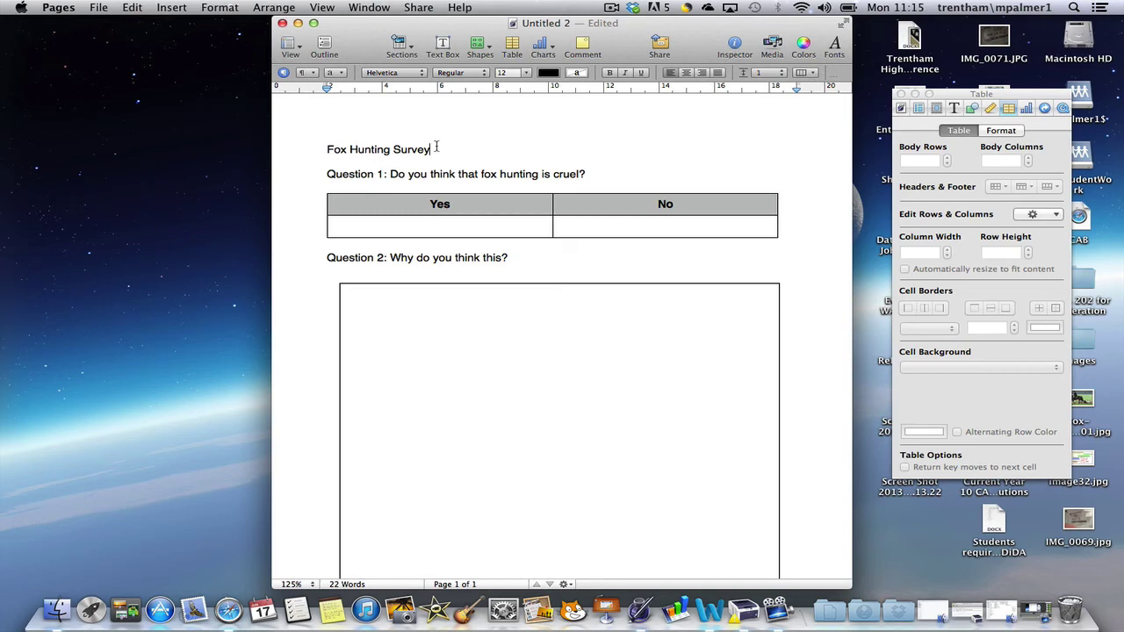
- Set the 'Fox Hunting Survey' title to BlairMdITC TT at 18 pt and close the Table Inspector
{"action": "left_click_drag", "start_coordinate": [437, 146], "coordinate": [316, 151]}
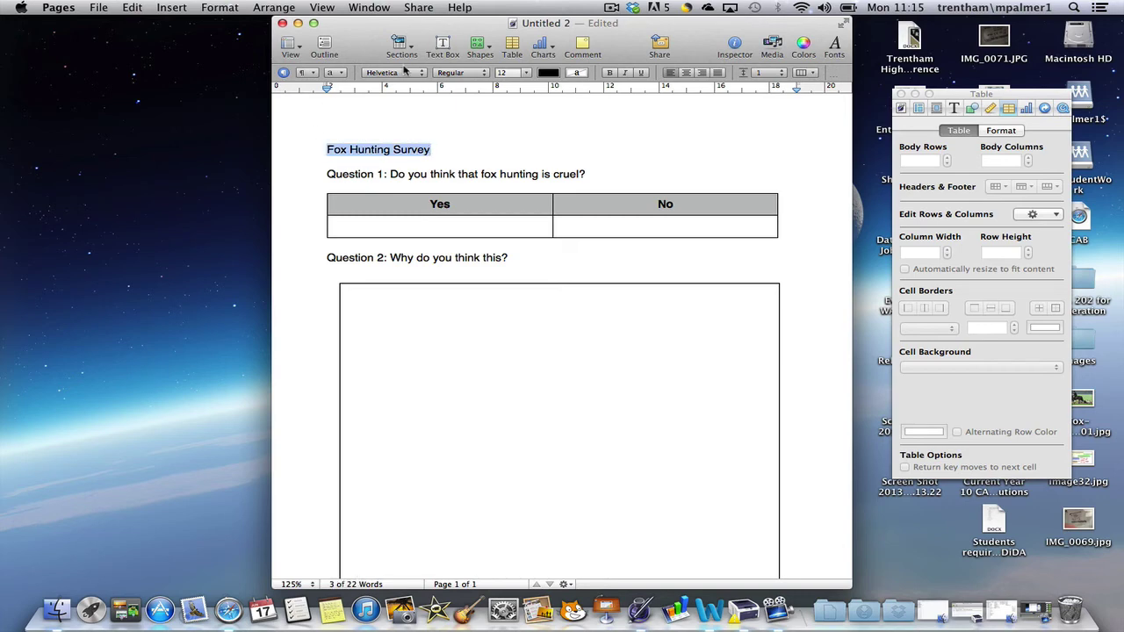
{"action": "left_click", "coordinate": [404, 72]}
{"action": "left_click", "coordinate": [427, 46]}
{"action": "left_click", "coordinate": [527, 74]}
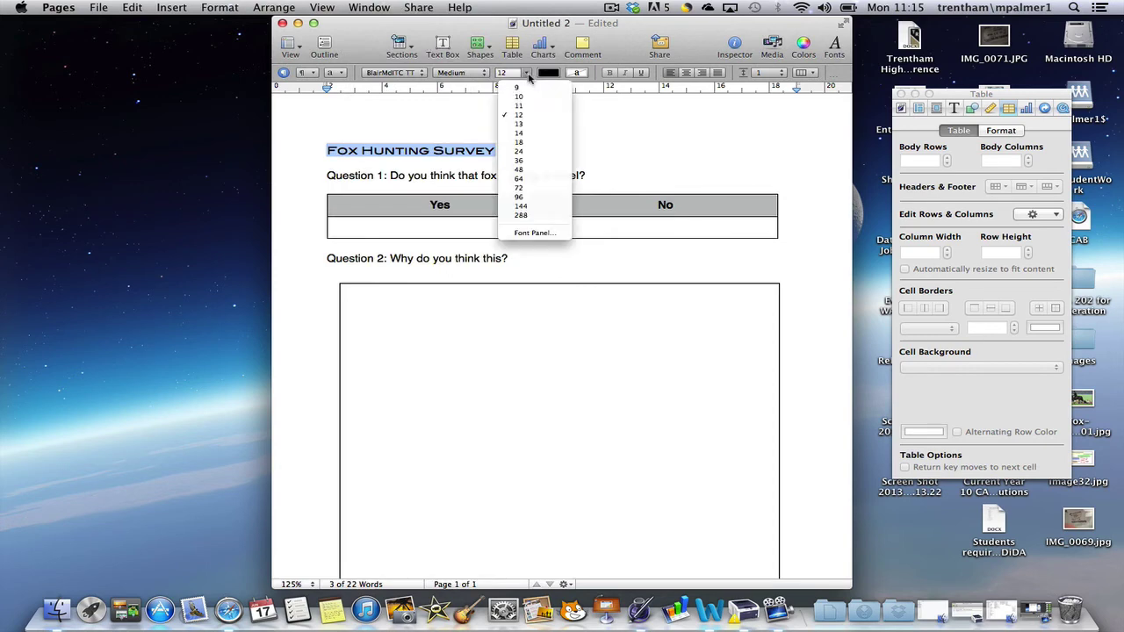
{"action": "left_click", "coordinate": [533, 147]}
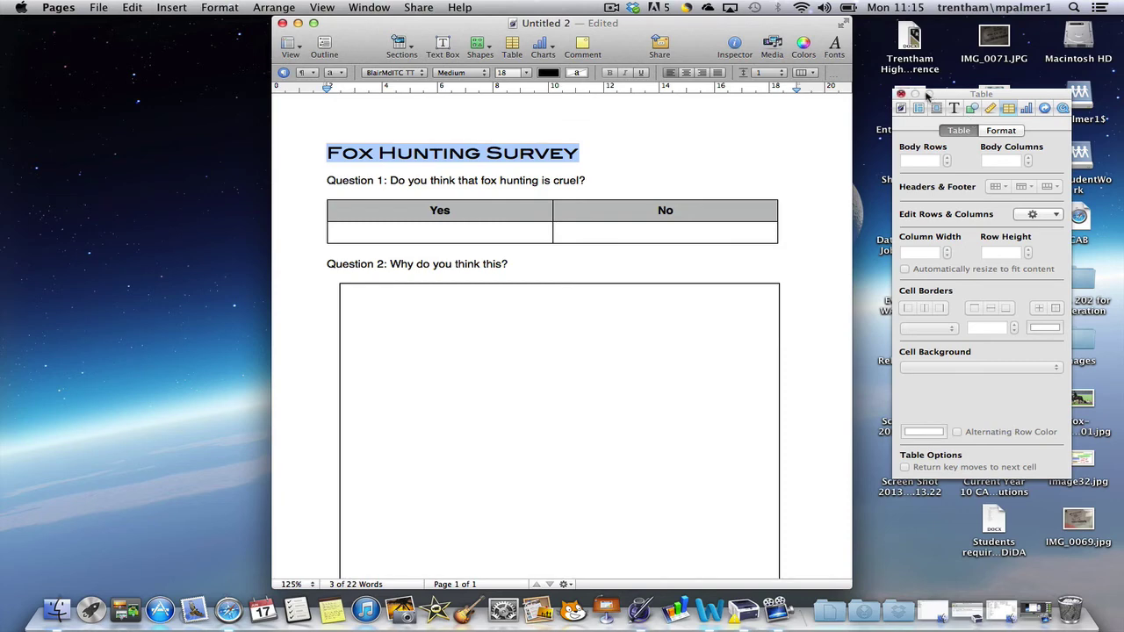
{"action": "left_click", "coordinate": [901, 94]}
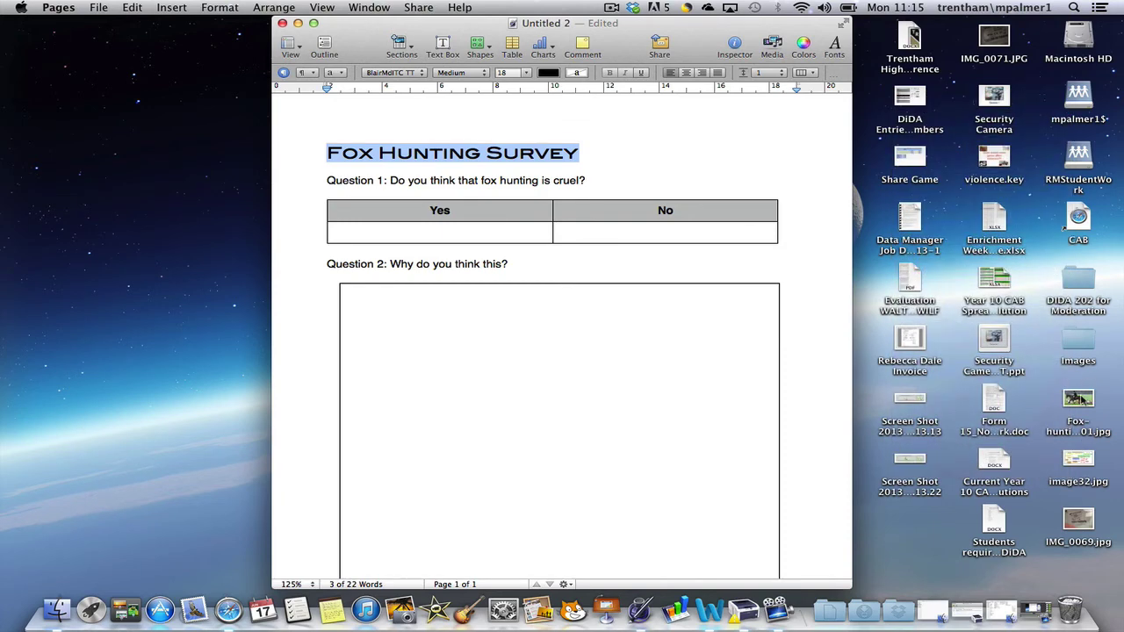
- Drag the fox-hunting photo into the document, shrink it, and position it beside the title
{"action": "left_click_drag", "start_coordinate": [1082, 401], "coordinate": [672, 156]}
{"action": "left_click_drag", "start_coordinate": [459, 261], "coordinate": [652, 160]}
{"action": "left_click_drag", "start_coordinate": [775, 128], "coordinate": [713, 236]}
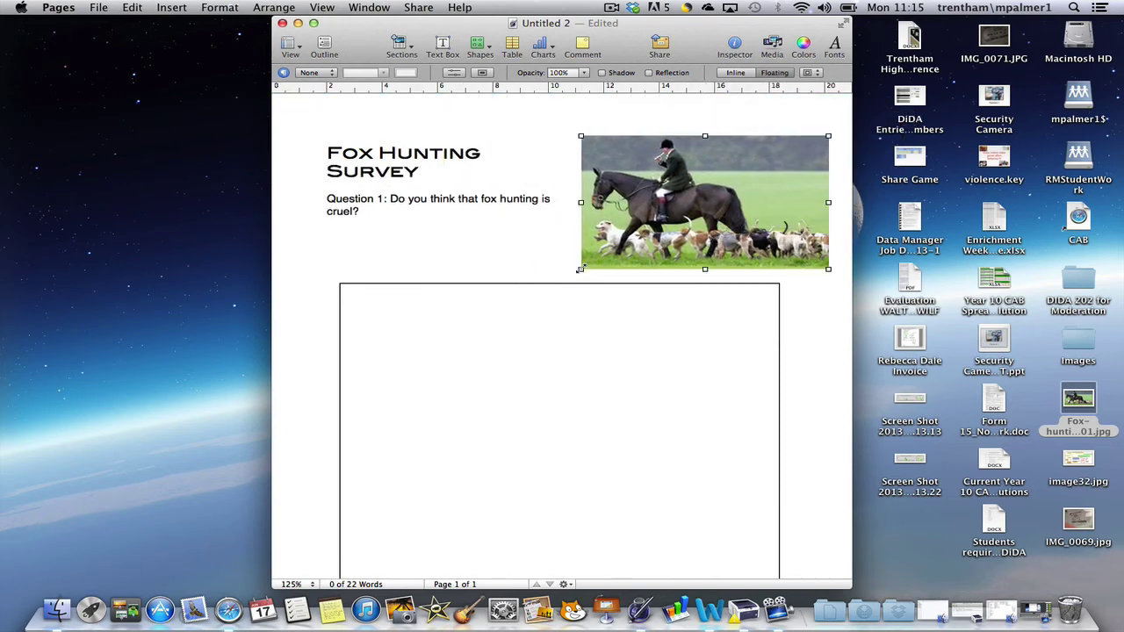
{"action": "left_click_drag", "start_coordinate": [580, 272], "coordinate": [648, 232]}
{"action": "left_click_drag", "start_coordinate": [707, 194], "coordinate": [683, 188]}
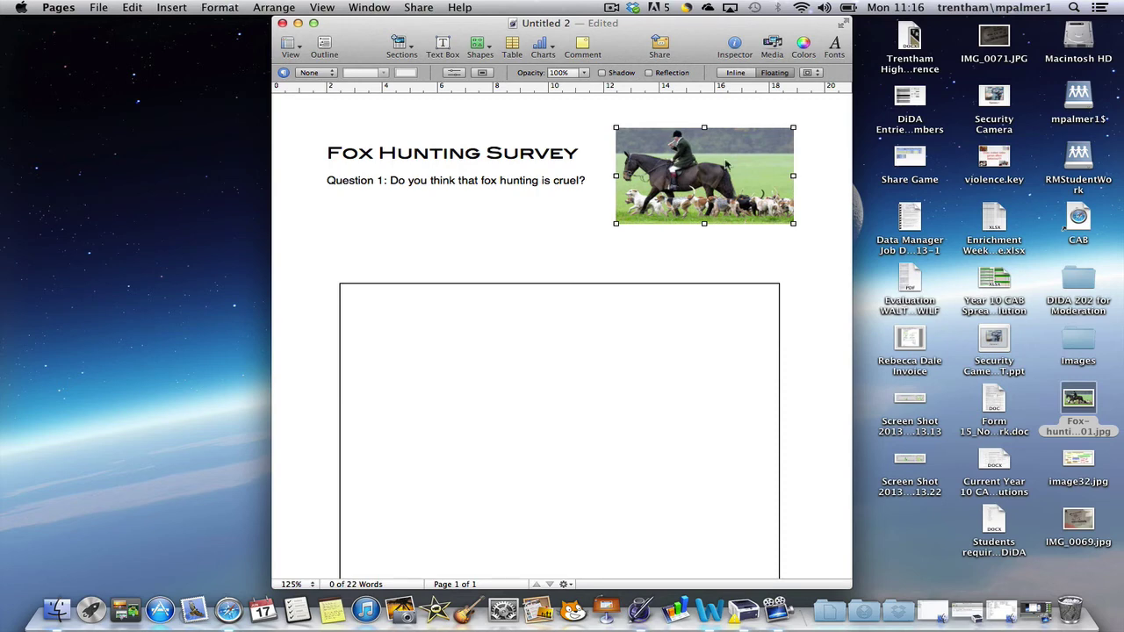
- Set the photo's text wrap to None and move it into the top-right corner
{"action": "left_click", "coordinate": [813, 75]}
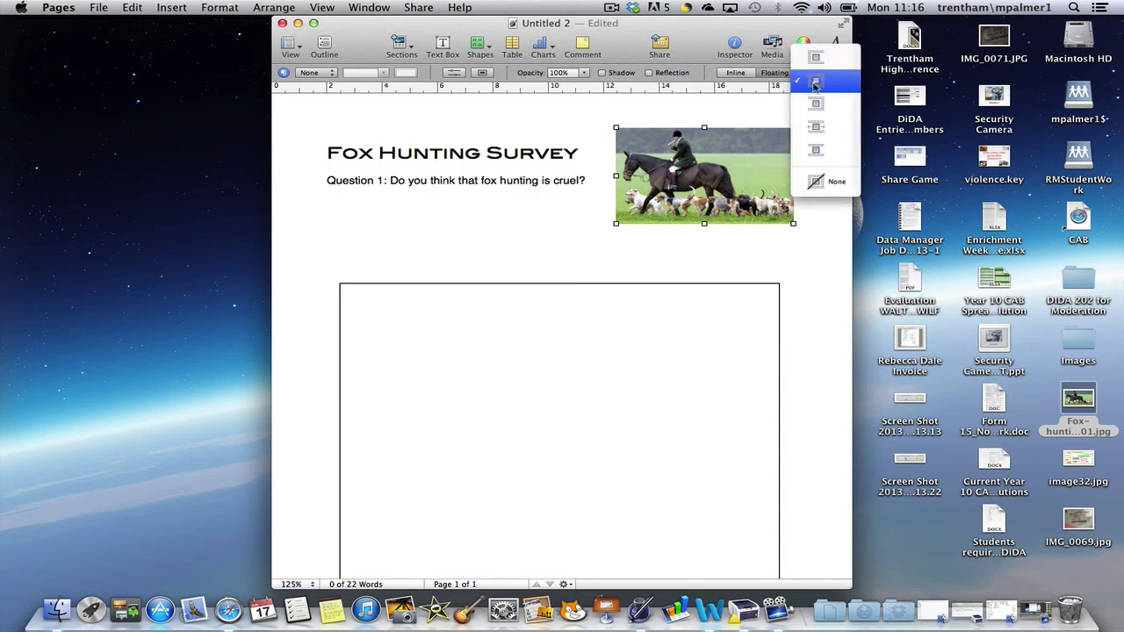
{"action": "left_click", "coordinate": [827, 184]}
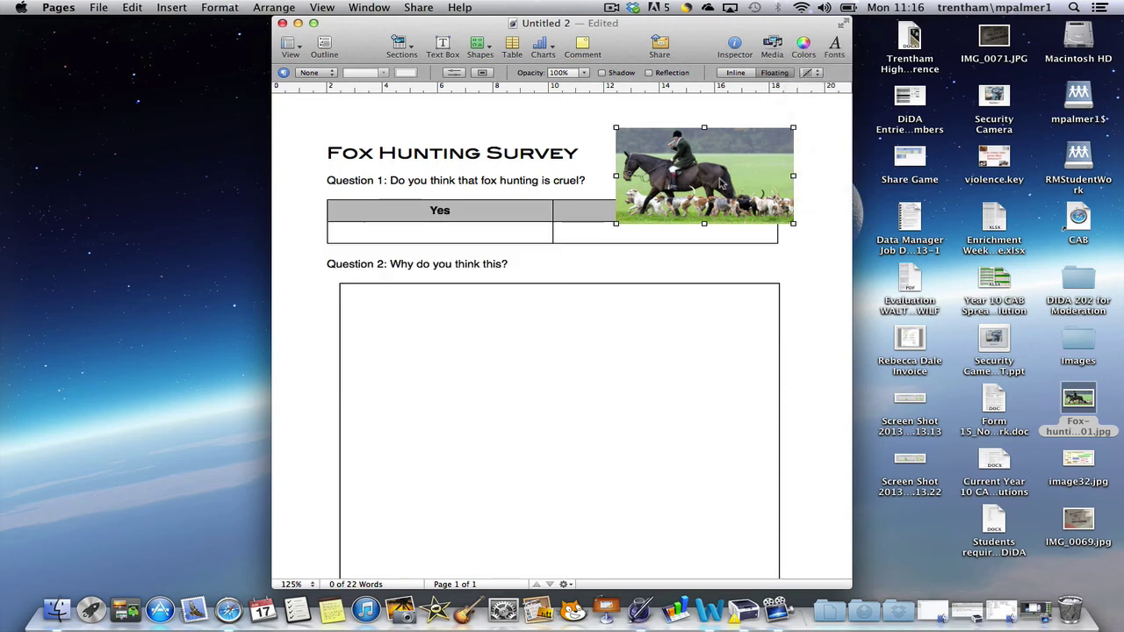
{"action": "left_click_drag", "start_coordinate": [720, 181], "coordinate": [735, 154]}
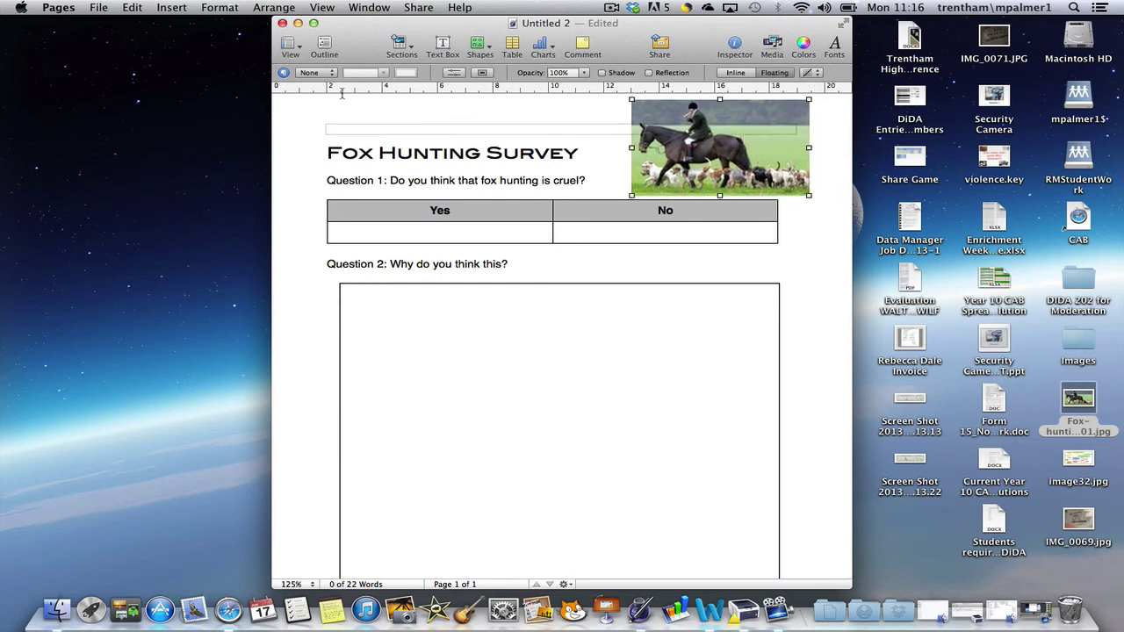
- Give the photo a white picture frame with shadow and rotate it to a slight tilt
{"action": "left_click", "coordinate": [320, 73]}
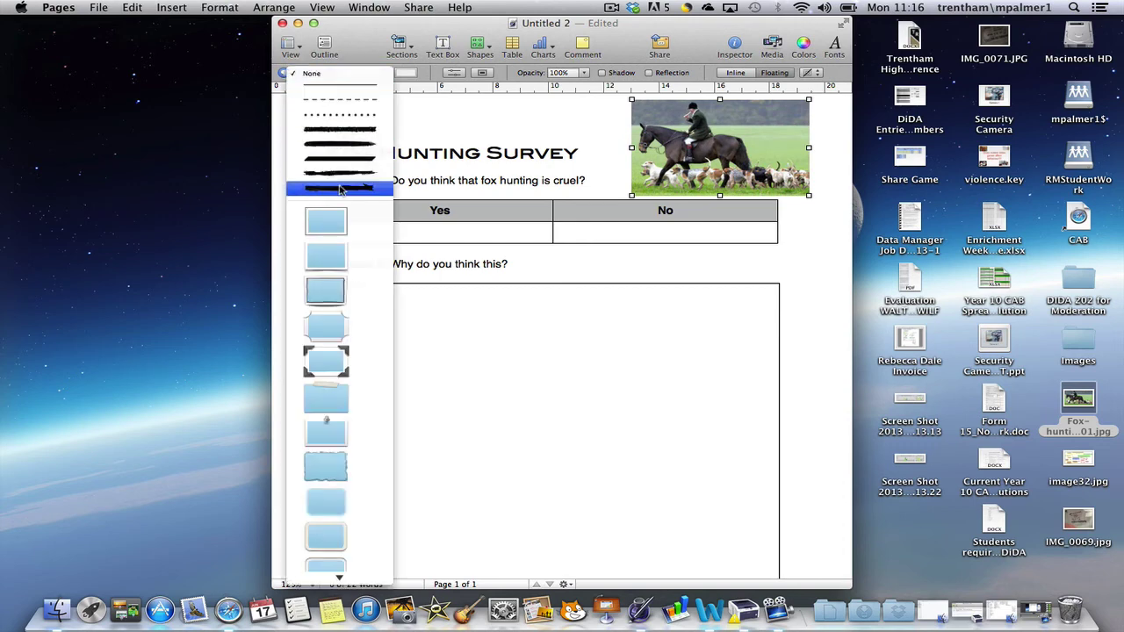
{"action": "left_click", "coordinate": [343, 291]}
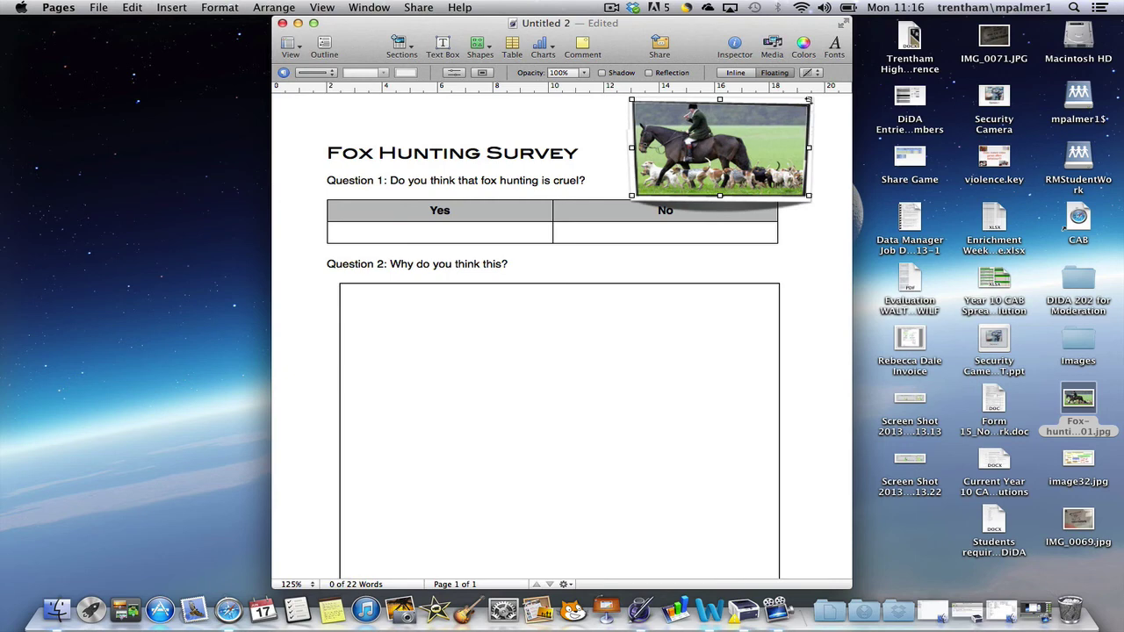
{"action": "left_click_drag", "start_coordinate": [809, 99], "coordinate": [751, 172]}
{"action": "left_click", "coordinate": [762, 239]}
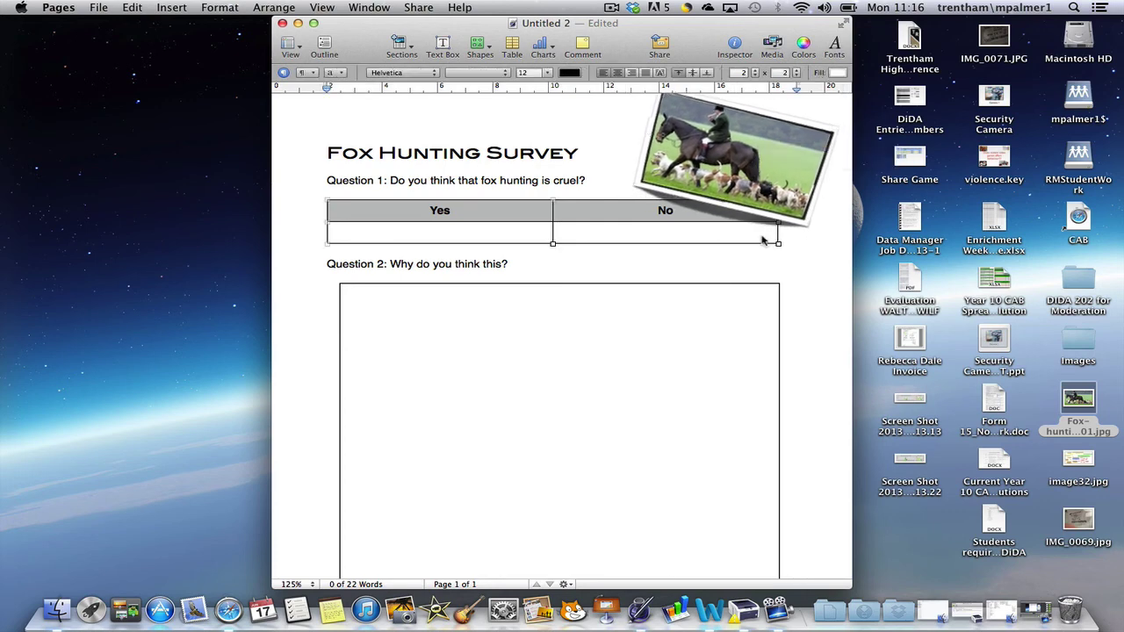
{"action": "scroll", "coordinate": [667, 219], "scroll_direction": "up", "scroll_amount": 2}
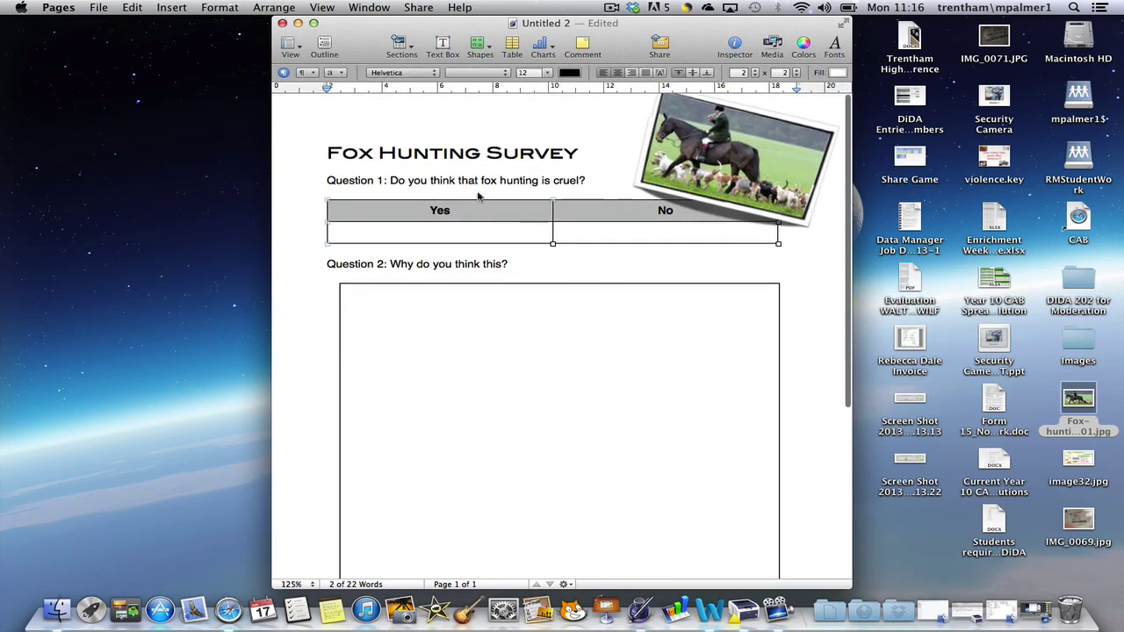
- Insert a blank line above the title, drop the answer box below Question 2, and nudge the photo right
{"action": "left_click", "coordinate": [329, 153]}
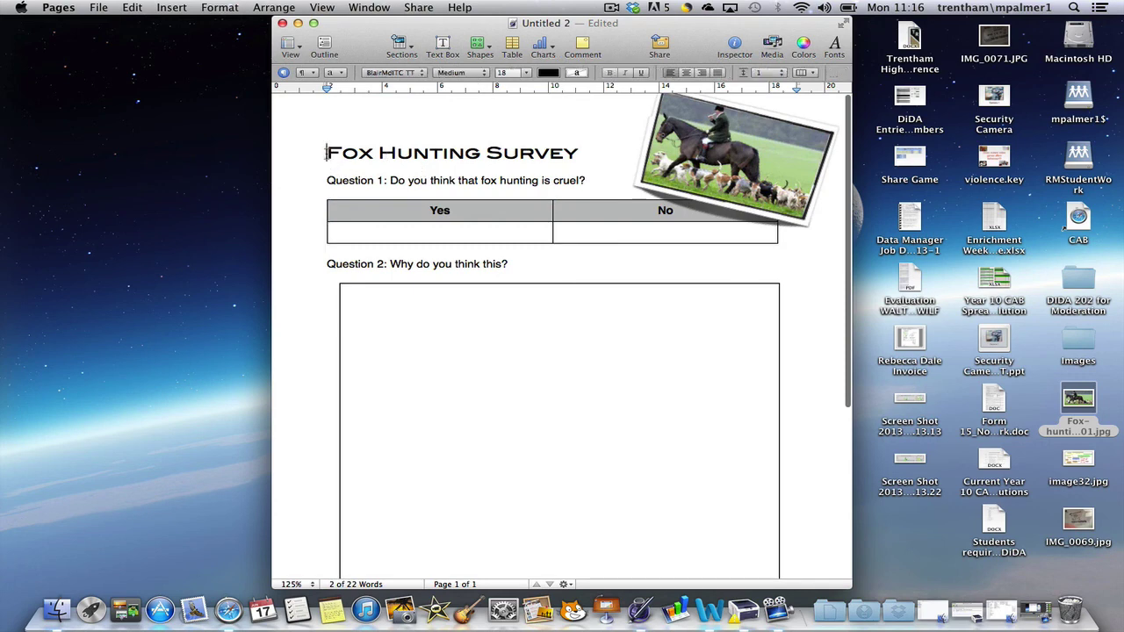
{"action": "key", "text": "Return"}
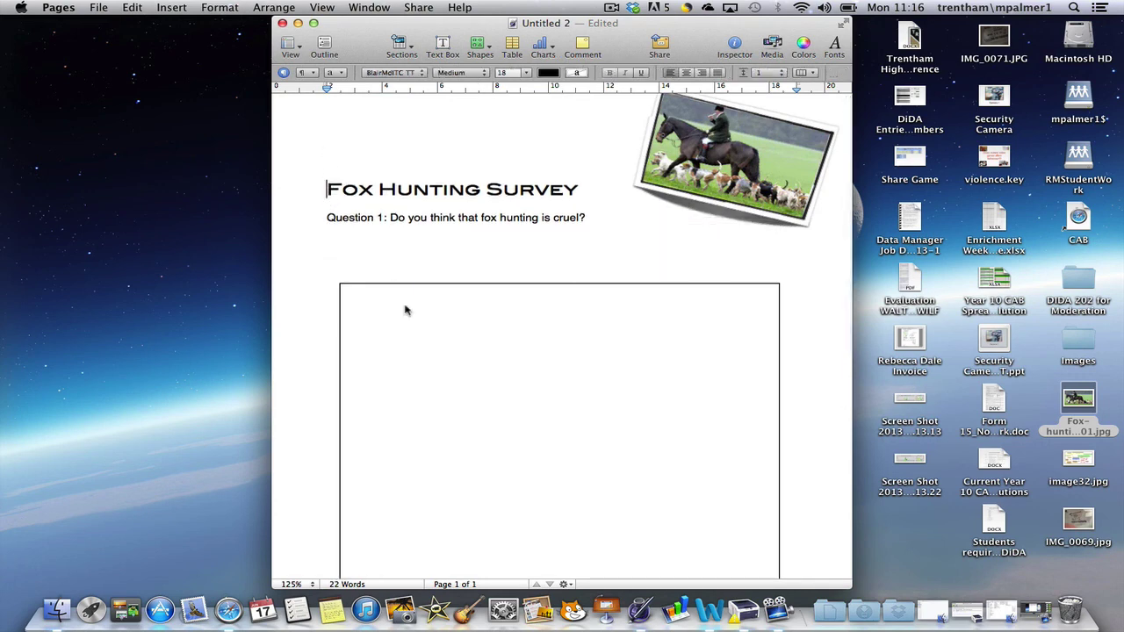
{"action": "left_click", "coordinate": [405, 309]}
{"action": "left_click_drag", "start_coordinate": [471, 321], "coordinate": [492, 352]}
{"action": "left_click_drag", "start_coordinate": [734, 148], "coordinate": [739, 157]}
{"action": "left_click", "coordinate": [816, 367]}
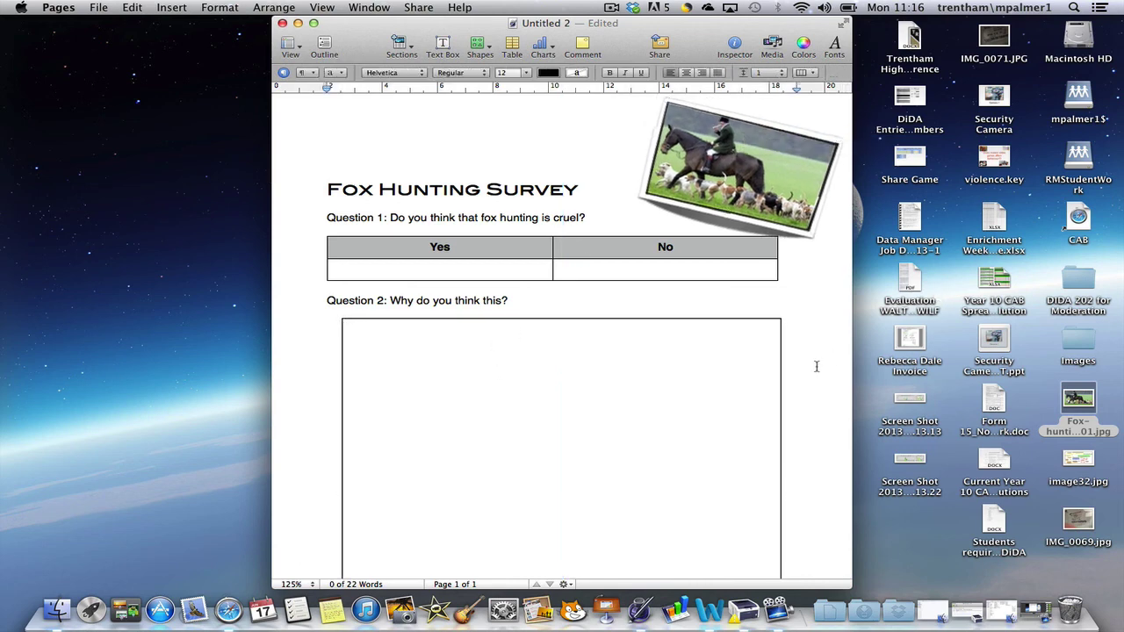